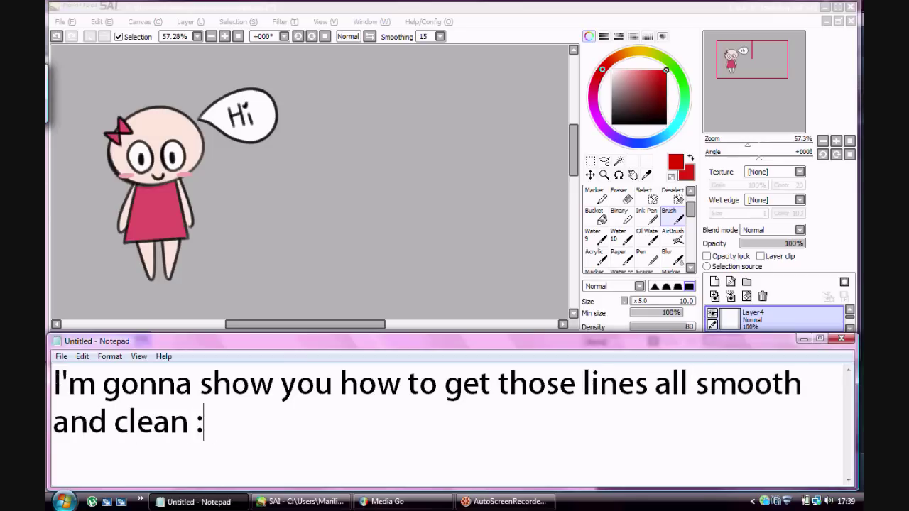
Finish the intro note with ")", and replace it with "1. Very very important is the canvas size"
text())
key(ctrl+a)
key(BackSpace)
text(1. Very very )
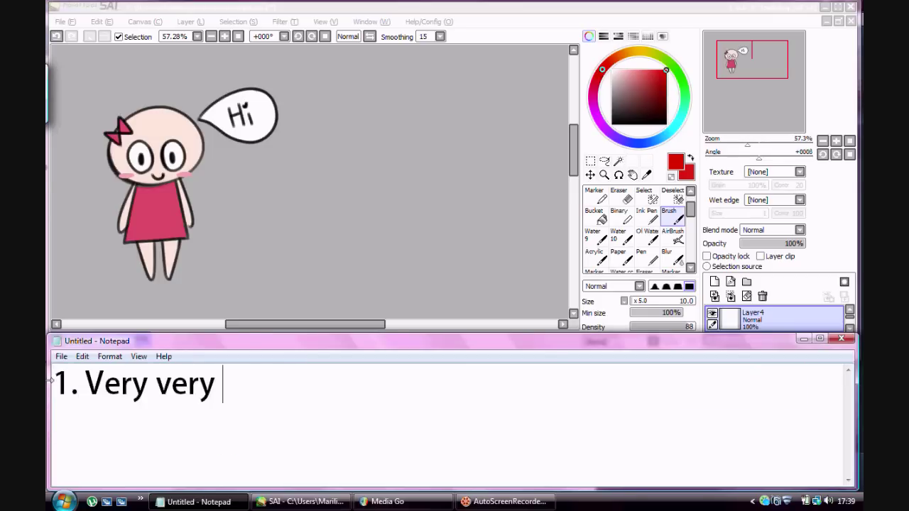
text(important is the )
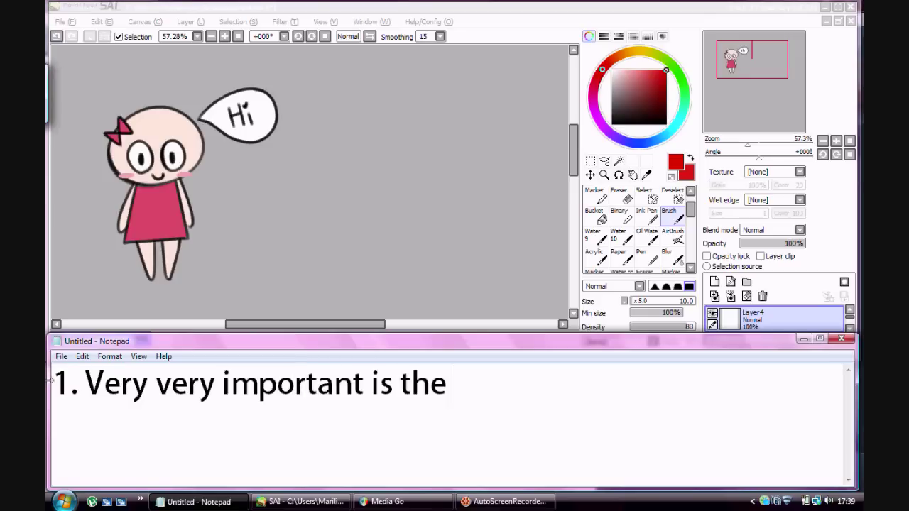
text(canvas size)
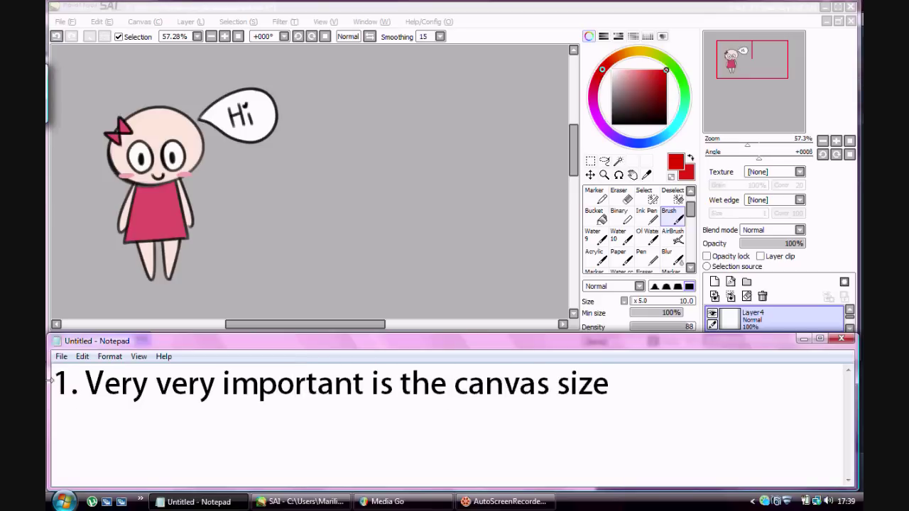
Add the lines "YOUR CANVAS CAN'T BE TOO SMALL" and "I USUALLY HAVE THE SIZE 1500x2000" below the canvas size heading
key(Return)
text(YOUR CANVAS CAN'T BE TO)
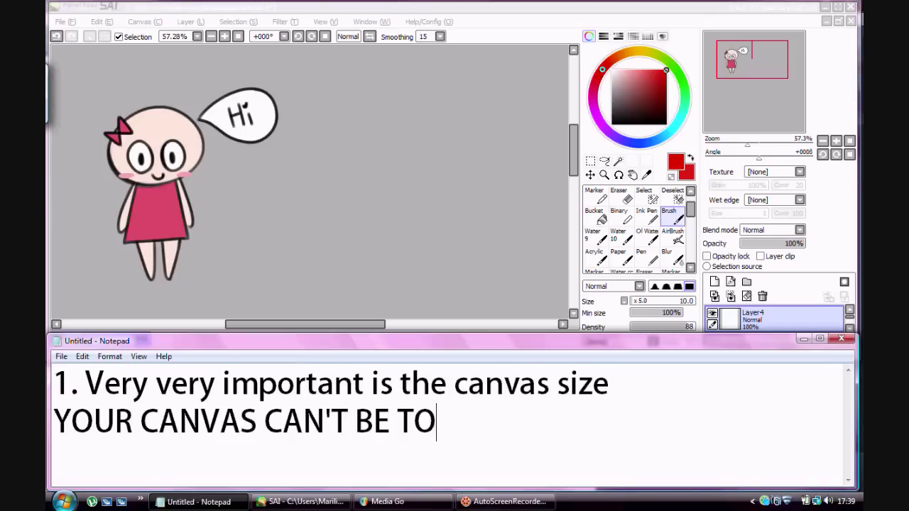
text(O SMALL )
text(I USUALLY HAVE)
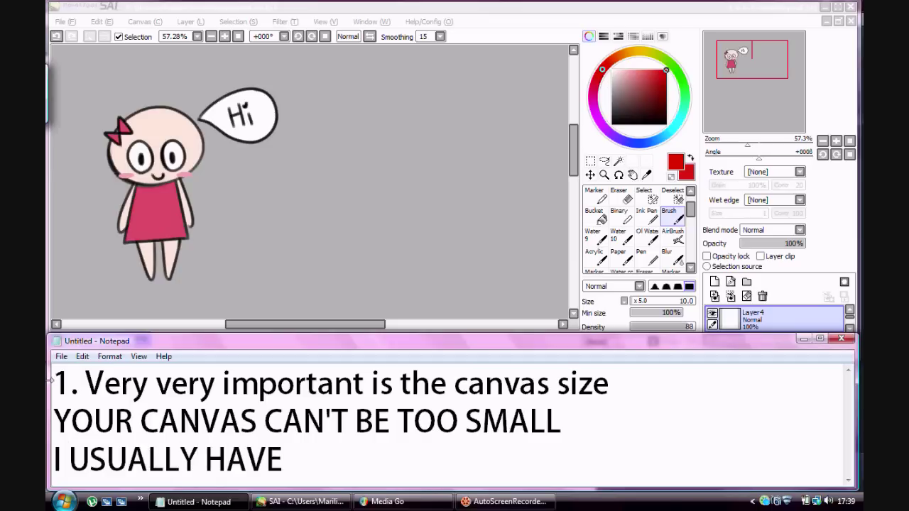
text( THE SI)
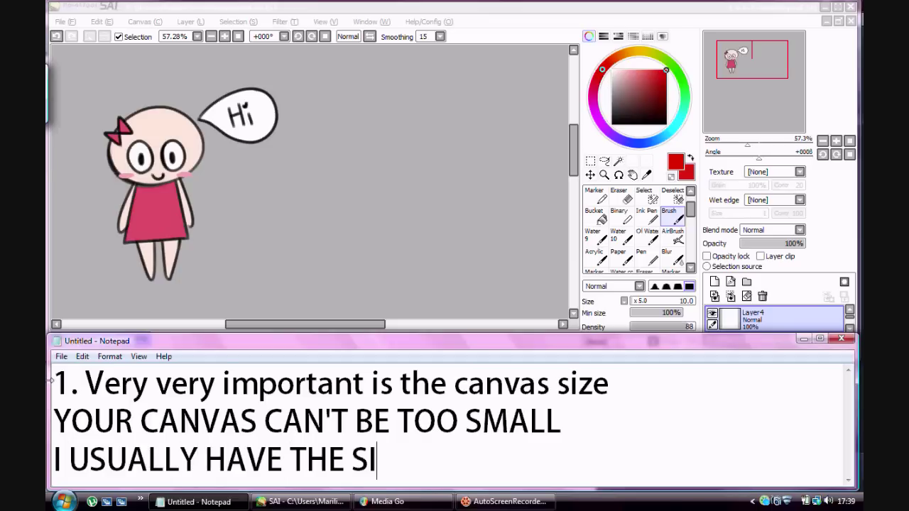
text(ZE 1500x2000)
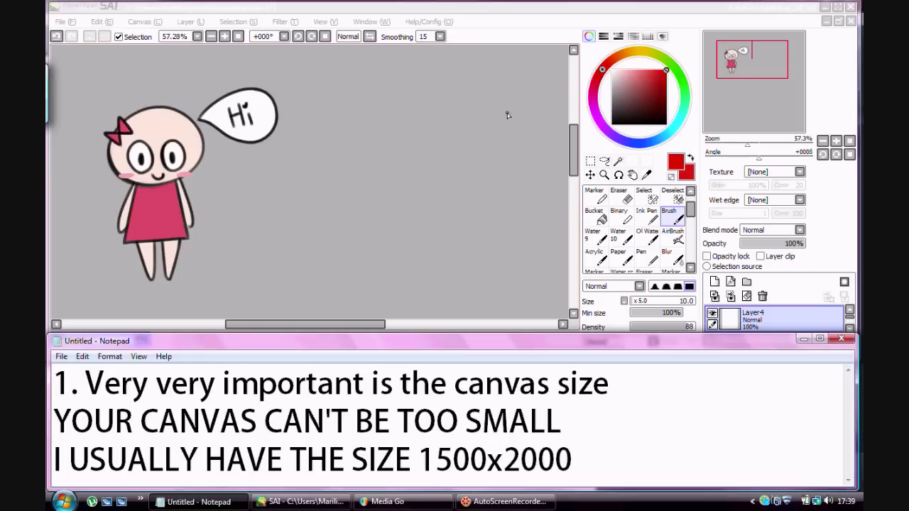
Switch to PaintTool SAI, draw a red arrow from the girl's bow toward the File commands, and show the New canvas command
click(572, 147)
drag(118, 113, 67, 51)
mouse_move(67, 51)
mouse_down()
mouse_move(72, 75)
mouse_move(86, 62)
mouse_up()
click(68, 21)
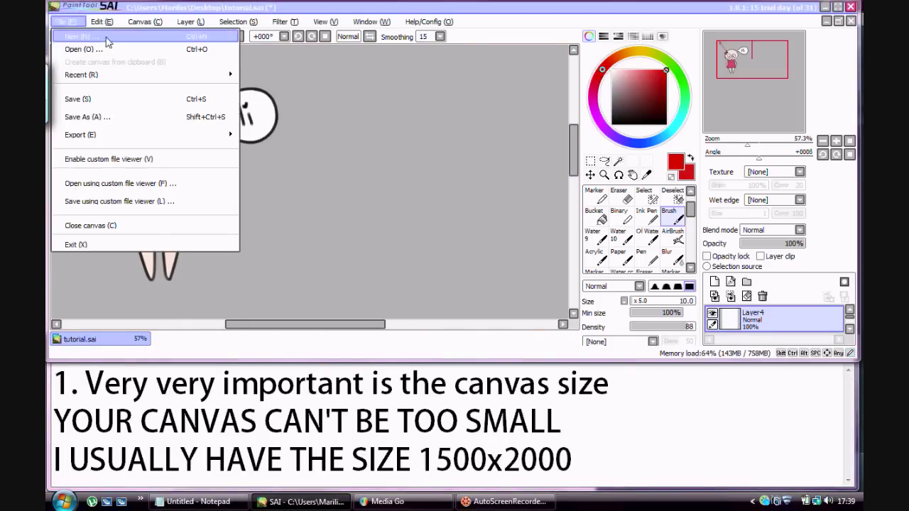
click(73, 45)
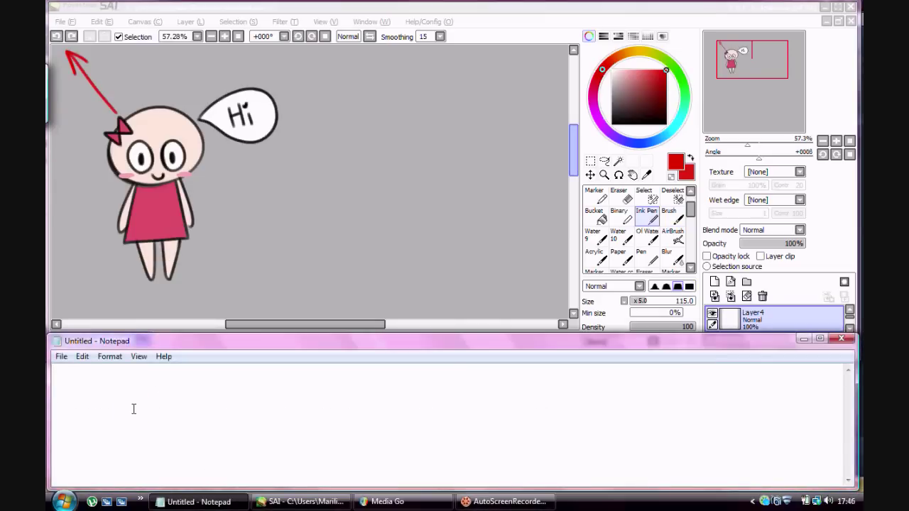
Write "now to the main point of this tutorial" and "THE LINES! :)" as two lines in the empty Notepad note
text(now to the main poin)
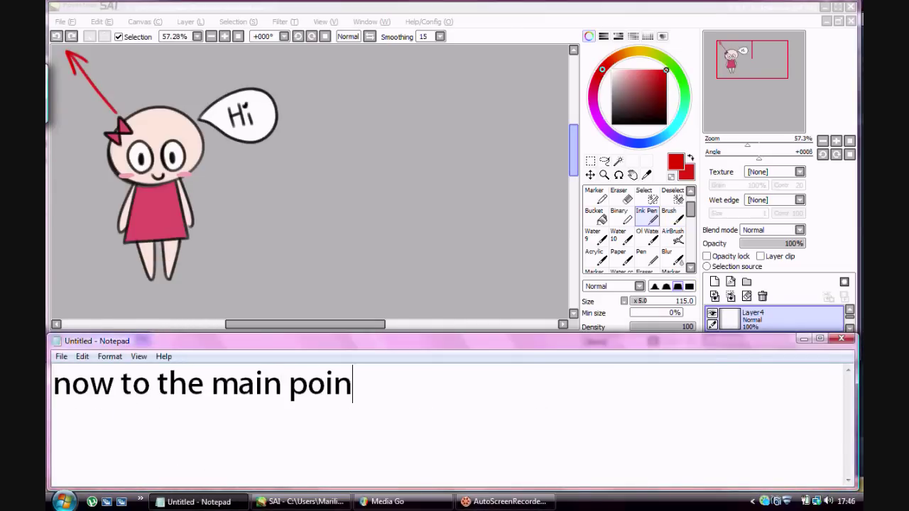
text(t of this tutorial)
key(Return)
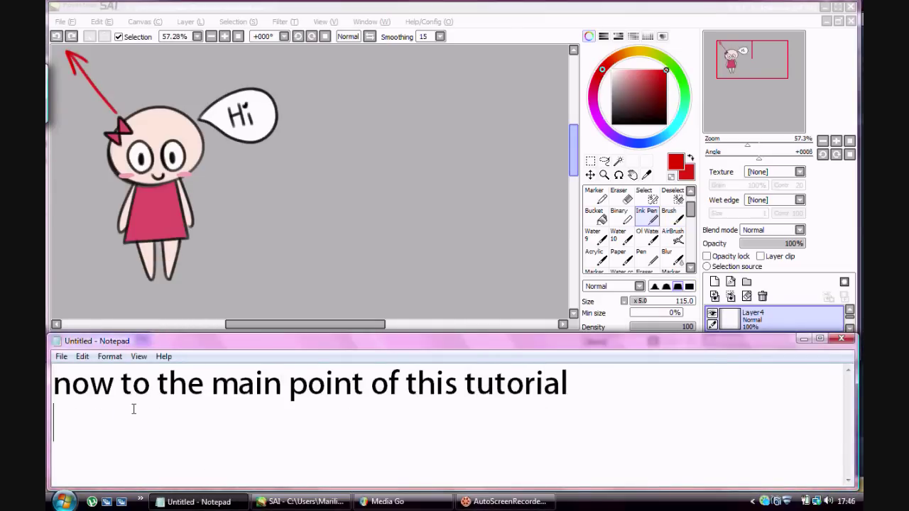
text(THE LINES! :))
Replace the note with "select your tool" and, on a second line, "THE INK PEN - BEST FOR CLEAN LINEART"
key(ctrl+a)
key(BackSpace)
text(select your tool)
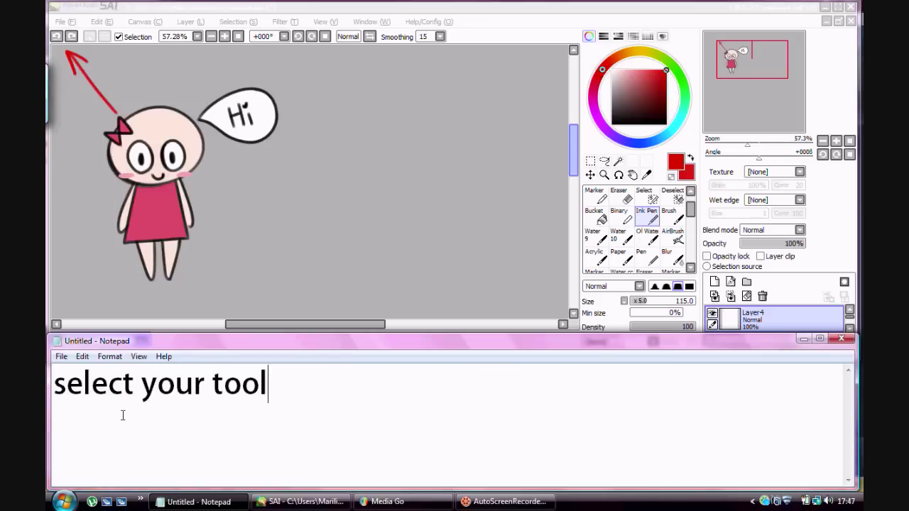
key(Return)
text(THE INK PE)
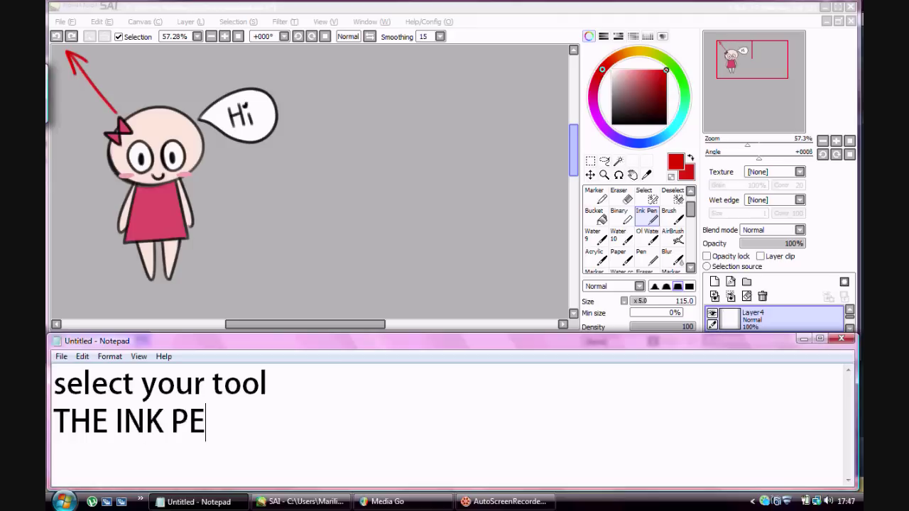
text(N - BEST FOR CLEAN LINE)
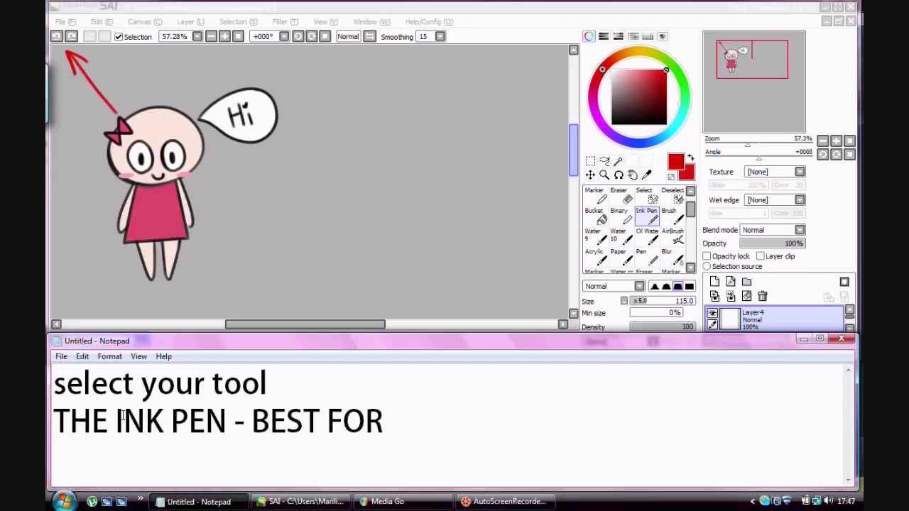
text(ART)
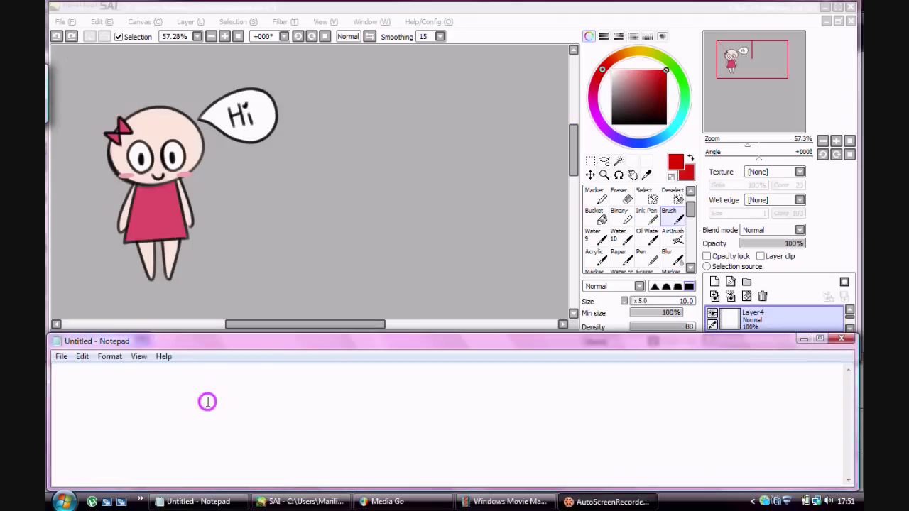
Write "NOW THE MOST IMPORTANT THING TO CLEAN LINES" in the empty Notepad note
text(NOW THE MOST IMPO)
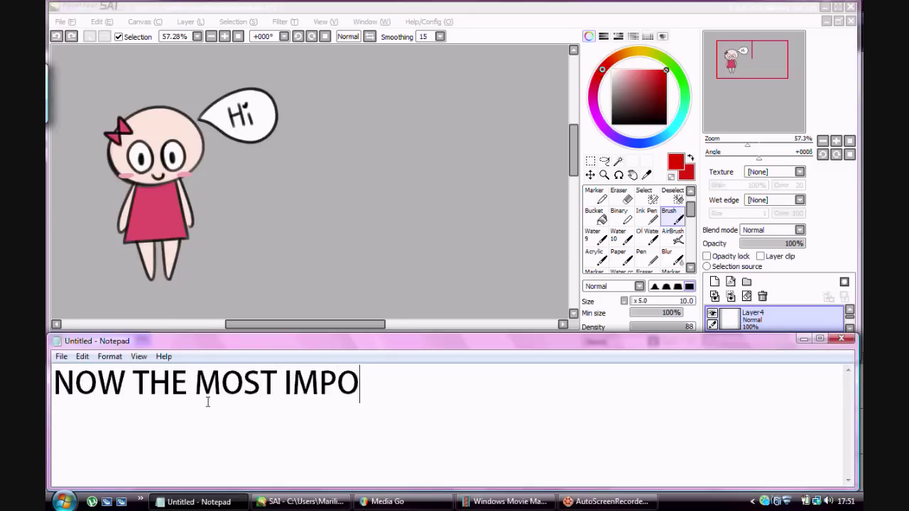
text(RTANT THING TO CLEAN LINES)
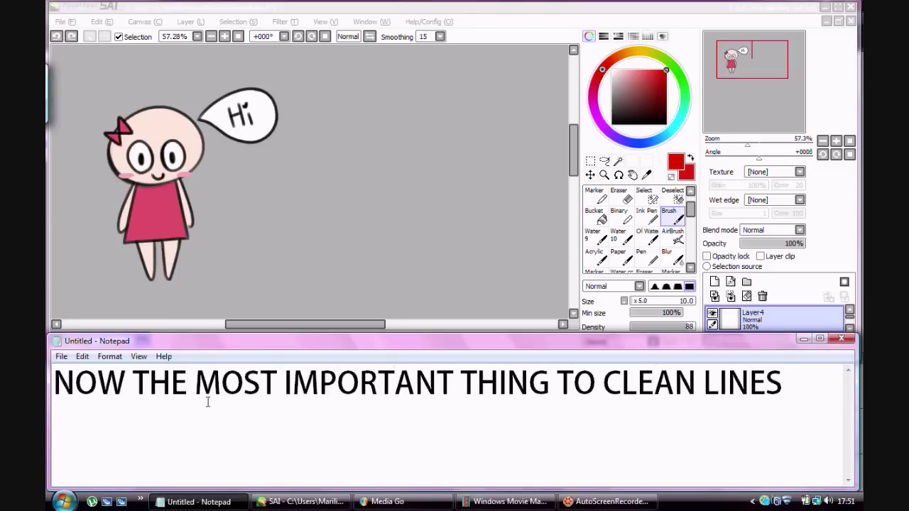
Switch to PaintTool SAI and draw a red arrow up to the Smoothing value, with the word "THIS" handwritten below it
click(419, 86)
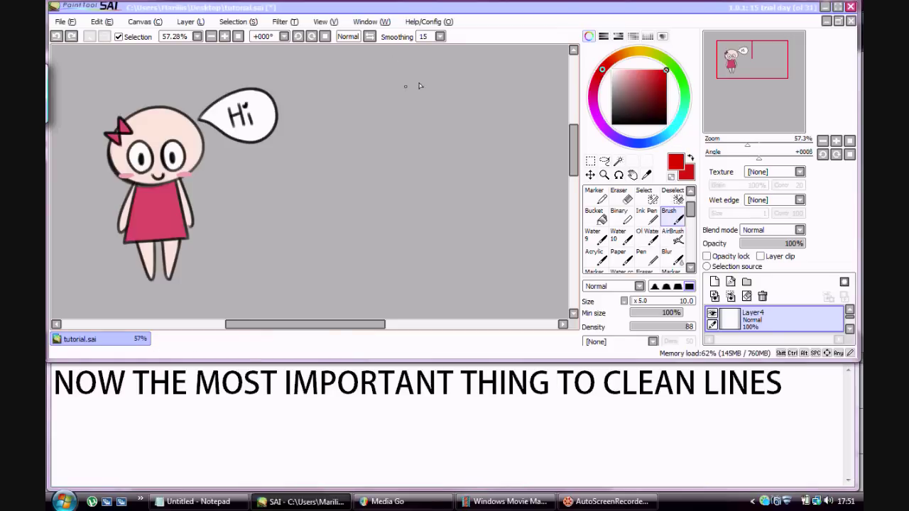
drag(426, 115, 425, 52)
drag(362, 129, 392, 128)
mouse_move(380, 129)
mouse_down()
mouse_move(380, 154)
mouse_move(414, 142)
mouse_up()
drag(414, 126, 414, 157)
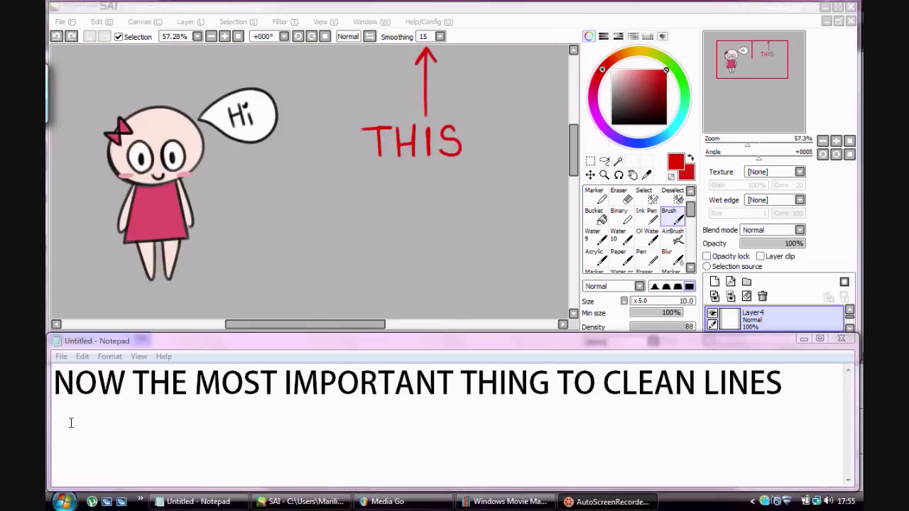
Add the Notepad line "IT'S CALLED SMOOTHING, BUT IT ON -15!" and point out the Smoothing setting in PaintTool SAI
text('S CALL)
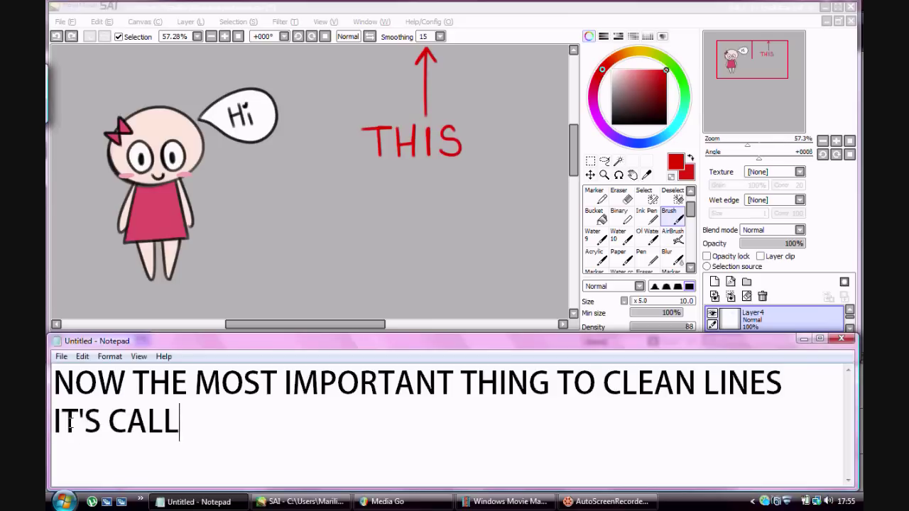
text(ED SMOOTHING)
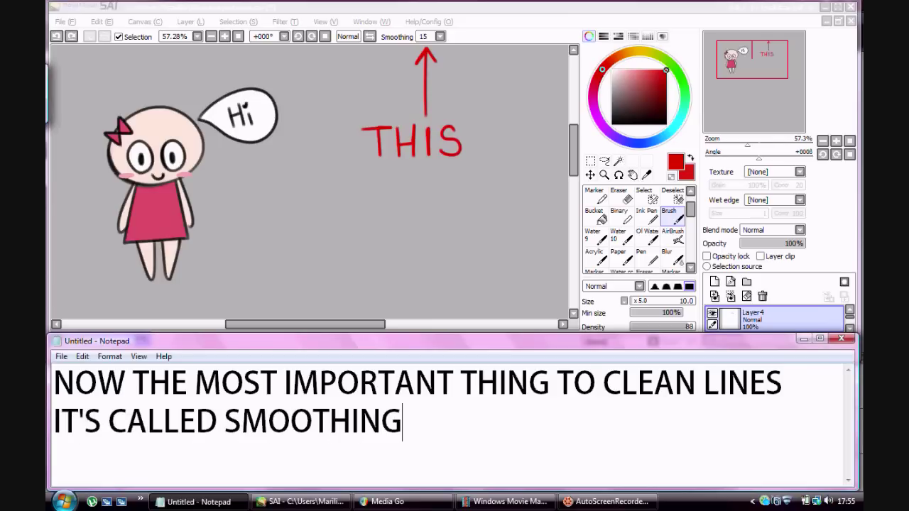
text(, BUT I)
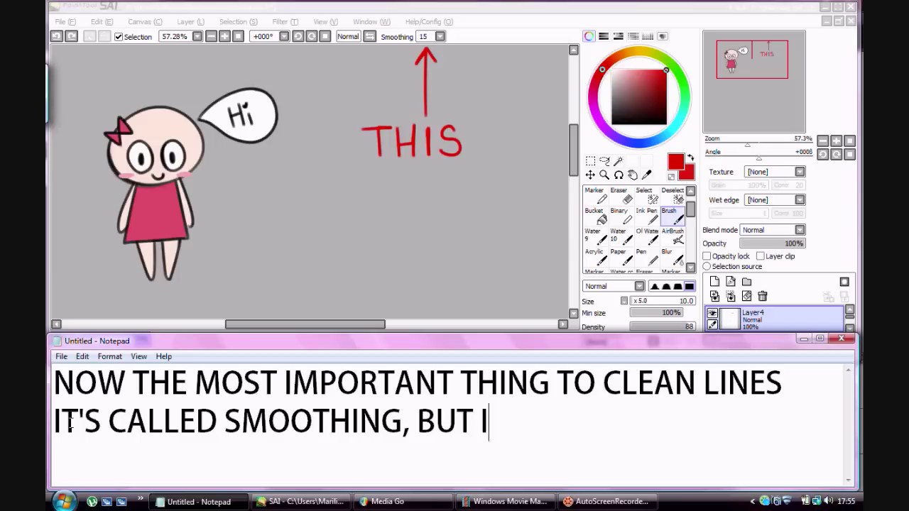
text(T ON -15!)
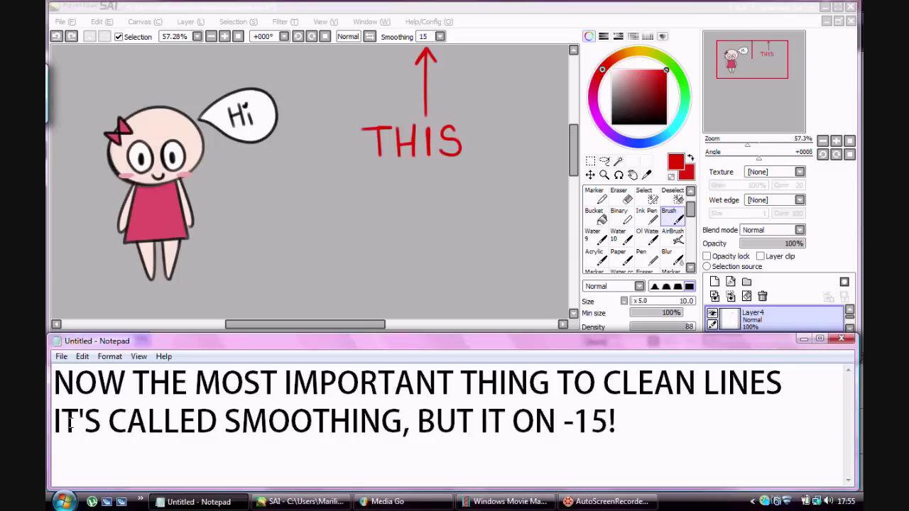
click(441, 36)
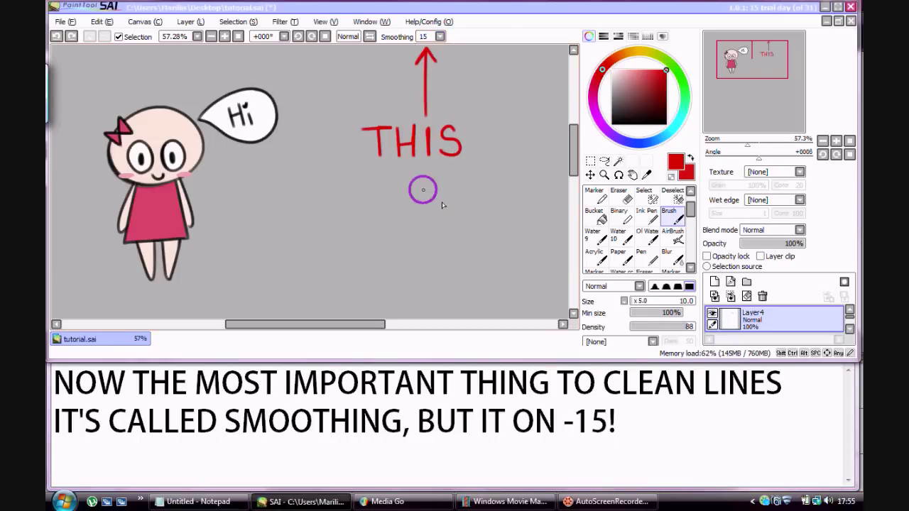
Replace the whole Notepad text with "LETS SEE THE DIFFERENCES OF THE SMOOTHING SETTING!"
click(678, 433)
drag(680, 433, 78, 378)
key(Delete)
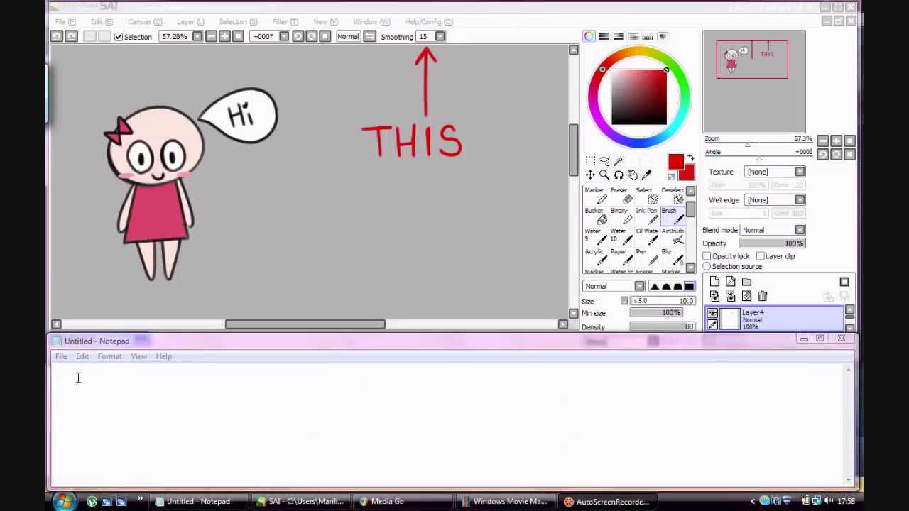
text(LETS SEE)
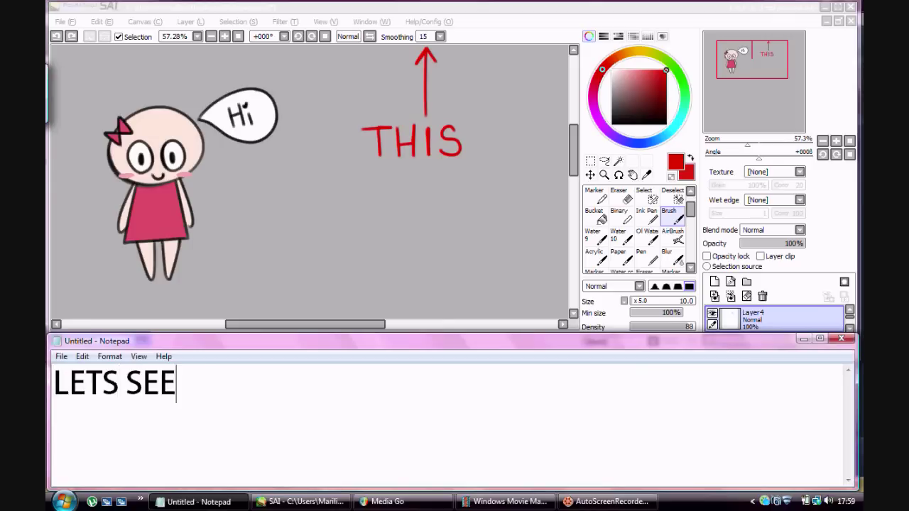
text( THE DIFFERENCES )
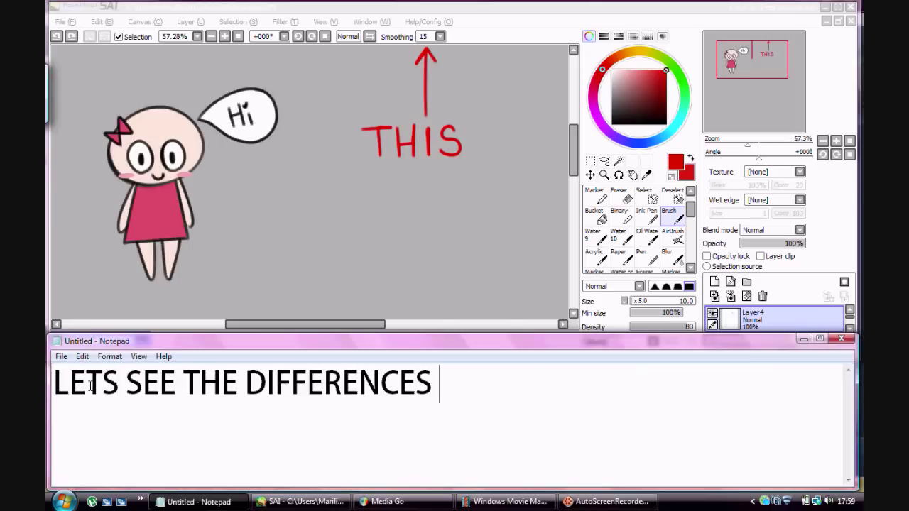
text(OF THE SMOOTHING)
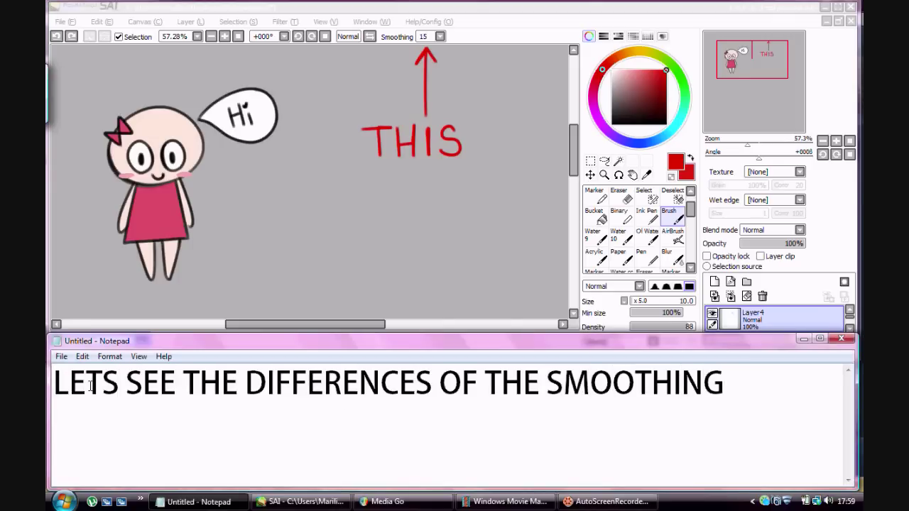
text( SETTING!)
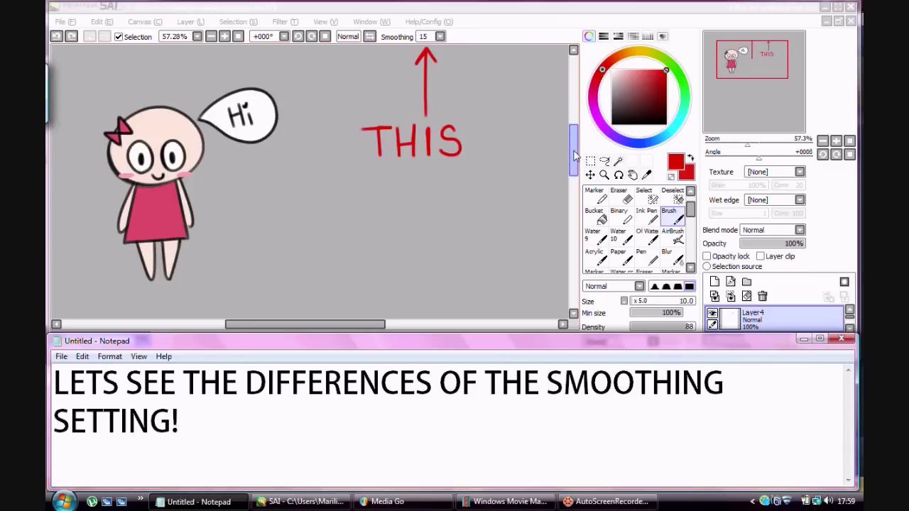
Add the line "AT FIRST I'LL SET IT TO 0 AND THEN 15" to the note and return to PaintTool SAI
click(574, 155)
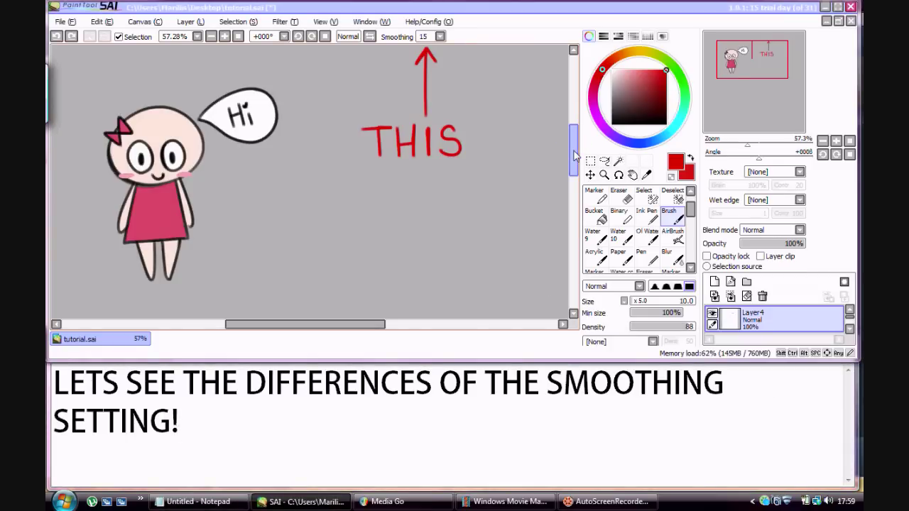
click(212, 430)
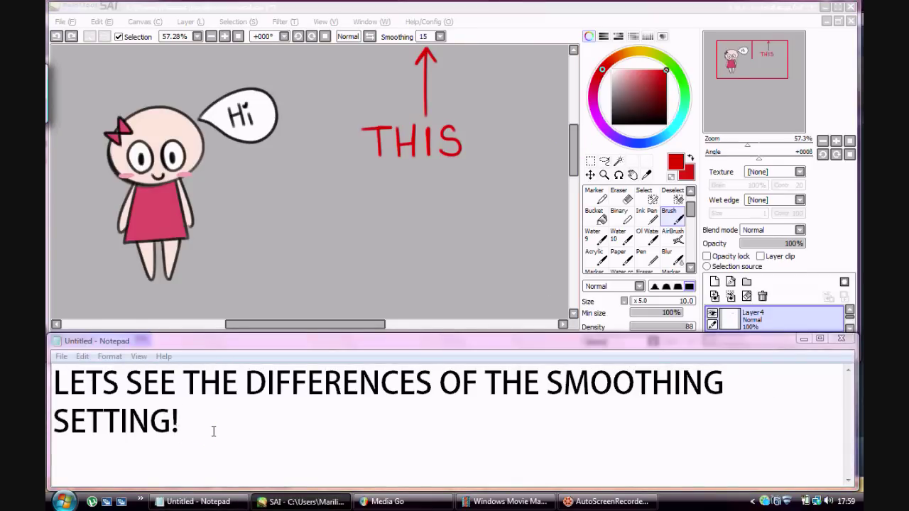
click(199, 442)
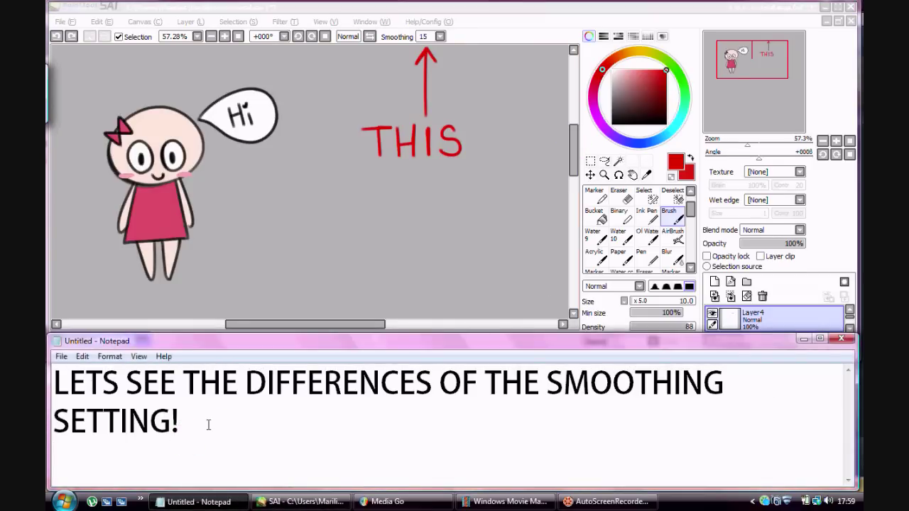
key(Return)
text(AT FIRST I'LL SR)
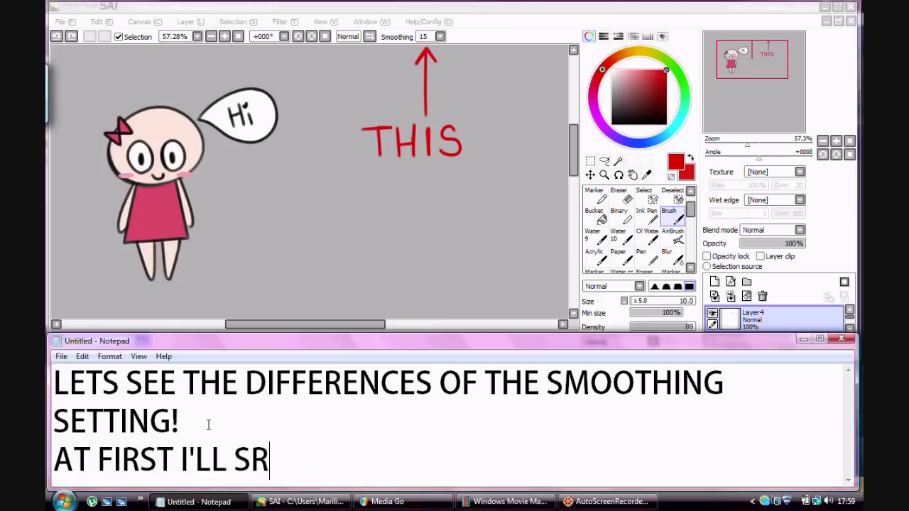
key(BackSpace)
text(ET IT TO 0 AND THEN)
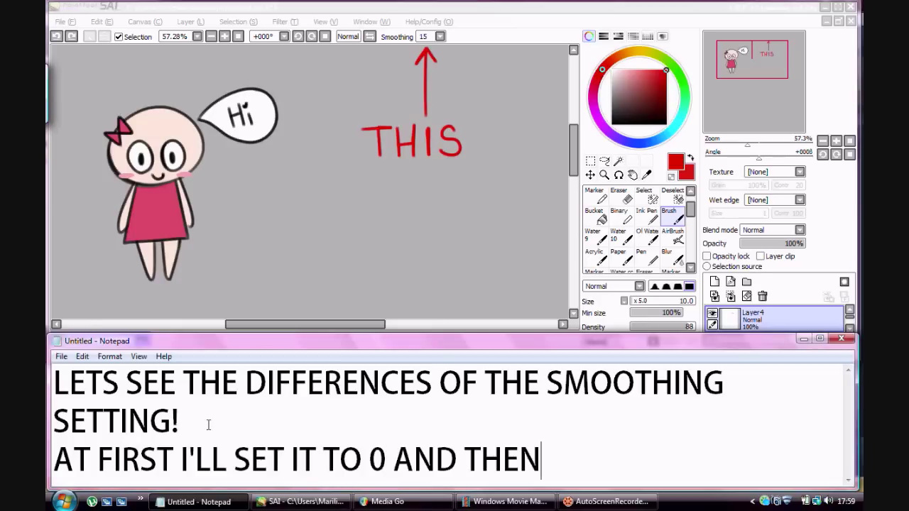
text( 15)
click(745, 142)
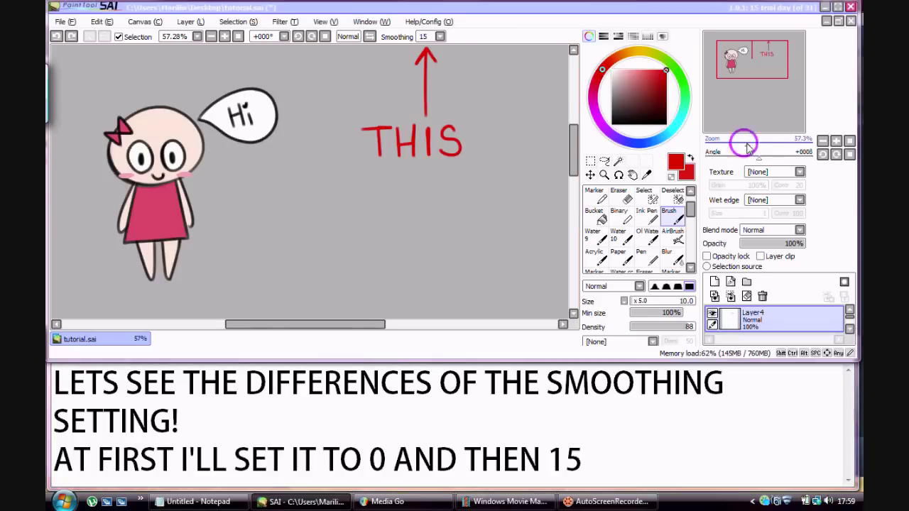
Clear the layer and draw a red zigzag, a straight line and a looping stroke with the Ink Pen at size 55 and Smoothing 0
click(747, 296)
click(647, 215)
click(424, 36)
click(422, 49)
click(633, 301)
drag(299, 118, 524, 119)
mouse_move(287, 152)
mouse_down()
mouse_move(416, 133)
mouse_move(522, 162)
mouse_up()
mouse_move(318, 103)
mouse_down()
mouse_move(530, 76)
mouse_move(538, 101)
mouse_up()
Set Smoothing to 15 and draw a matching straight line, zigzag and looping stroke below the first set
click(439, 37)
click(424, 189)
drag(260, 229, 559, 234)
mouse_move(276, 220)
mouse_down()
mouse_move(490, 200)
mouse_move(547, 220)
mouse_up()
mouse_move(279, 255)
mouse_down()
mouse_move(346, 280)
mouse_move(434, 245)
mouse_move(488, 258)
mouse_move(508, 284)
mouse_move(557, 257)
mouse_up()
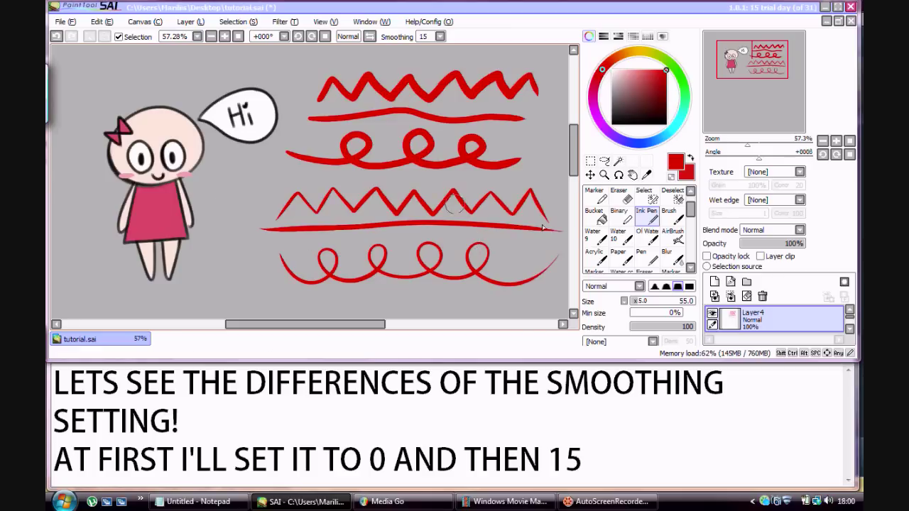
Replace the Notepad text with "MUCH BETTER, RIGHT :)" and "NOW LET'S TRY WITH THE BRUSH TOOL THAT I USE FOR LINEART :)"
click(621, 458)
key(ctrl+a)
text(MUCH BETTER, RIGHT :))
key(Return)
text(NOW L)
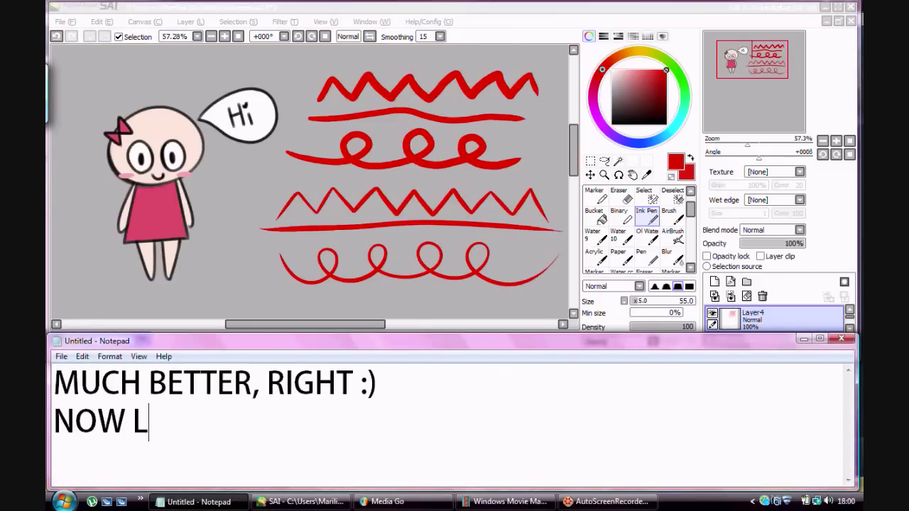
text(ET'S TRY WITH THE )
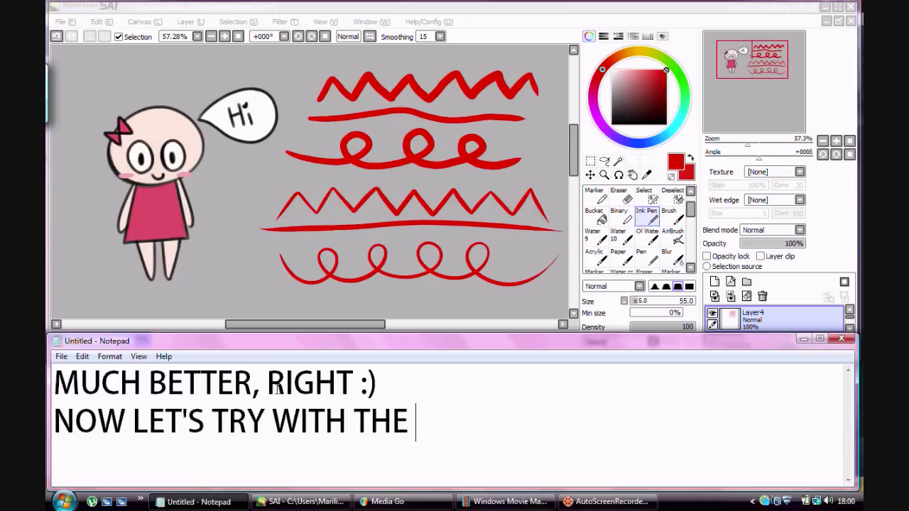
text(BRUSH TOOL )
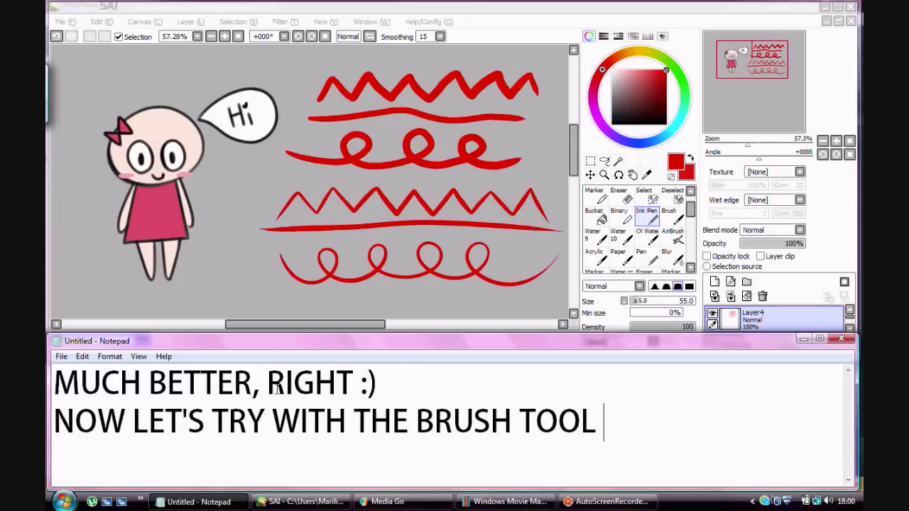
text(THAT I USE FOR LINEART :))
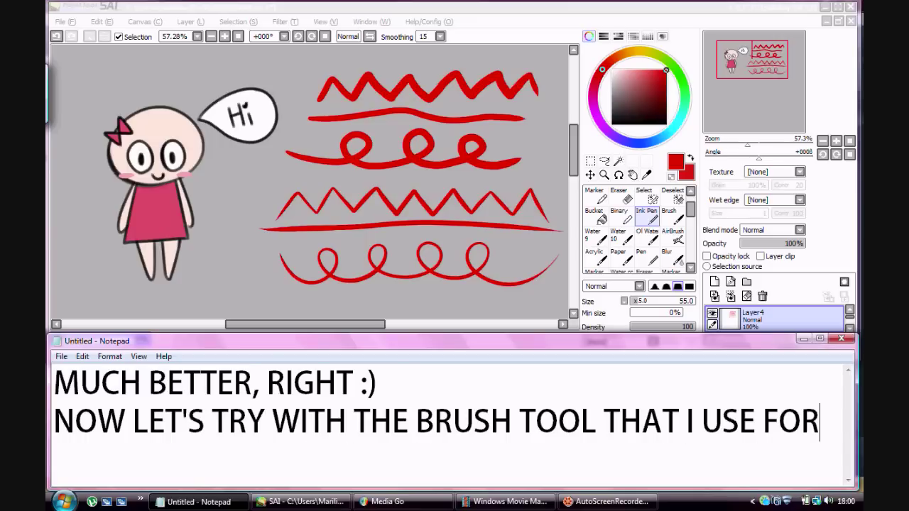
Clear the layer in PaintTool SAI and draw a red zigzag, a straight line and a looping stroke with the Brush at Smoothing 0
click(569, 165)
key(Delete)
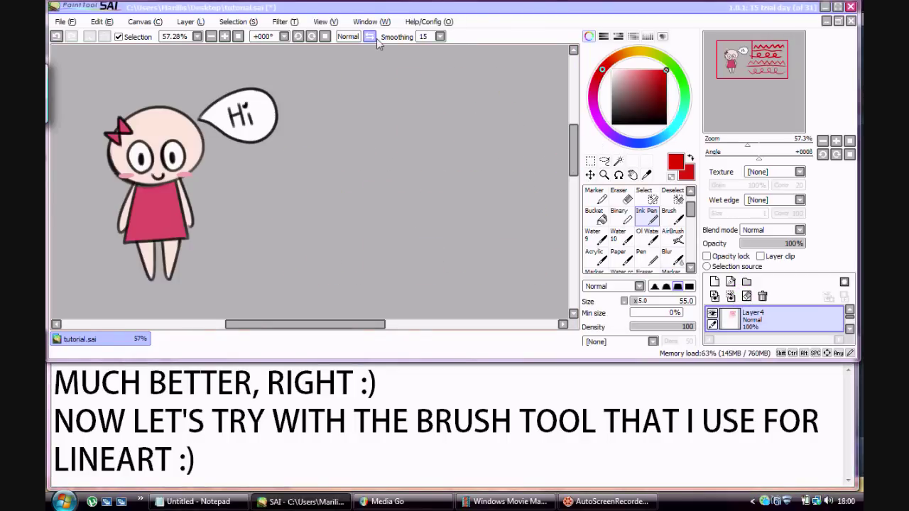
click(435, 36)
click(428, 47)
key(b)
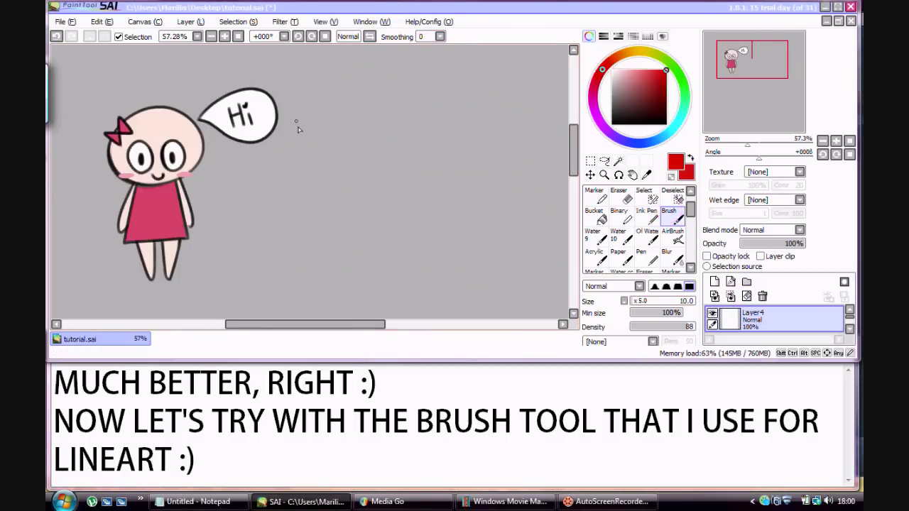
mouse_move(314, 121)
mouse_down()
mouse_move(348, 115)
mouse_move(368, 90)
mouse_move(394, 122)
mouse_move(500, 121)
mouse_up()
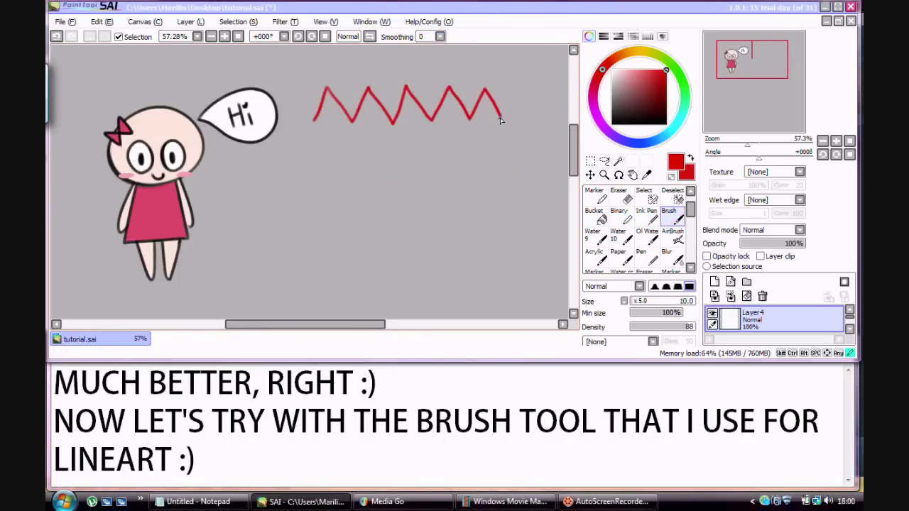
drag(285, 160, 555, 163)
mouse_move(302, 180)
mouse_down()
mouse_move(455, 183)
mouse_move(471, 201)
mouse_move(513, 198)
mouse_up()
Set Smoothing to 15 and draw another zigzag, straight line and looping stroke with the Brush below the first set
click(440, 37)
click(430, 259)
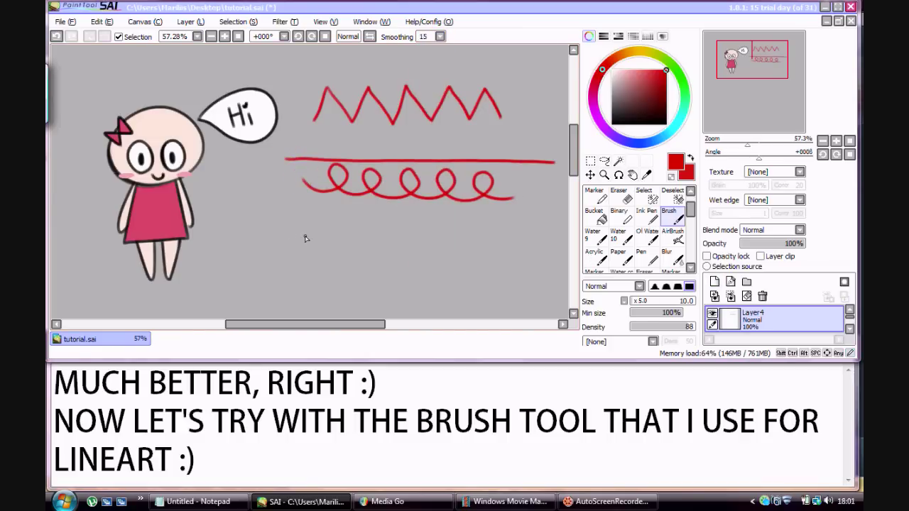
mouse_move(245, 233)
mouse_down()
mouse_move(339, 218)
mouse_move(384, 236)
mouse_up()
drag(298, 247, 529, 243)
mouse_move(263, 270)
mouse_down()
mouse_move(400, 261)
mouse_move(525, 281)
mouse_up()
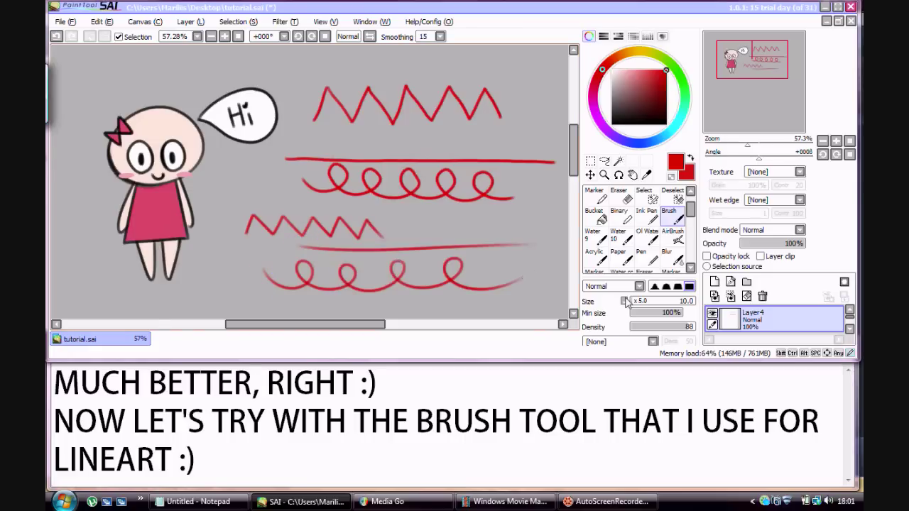
Clear the Brush test strokes from the layer and replace the Notepad text with "THE LINES END MUCH SMOOTHER, RIGHT"
click(747, 296)
click(234, 471)
key(ctrl+a)
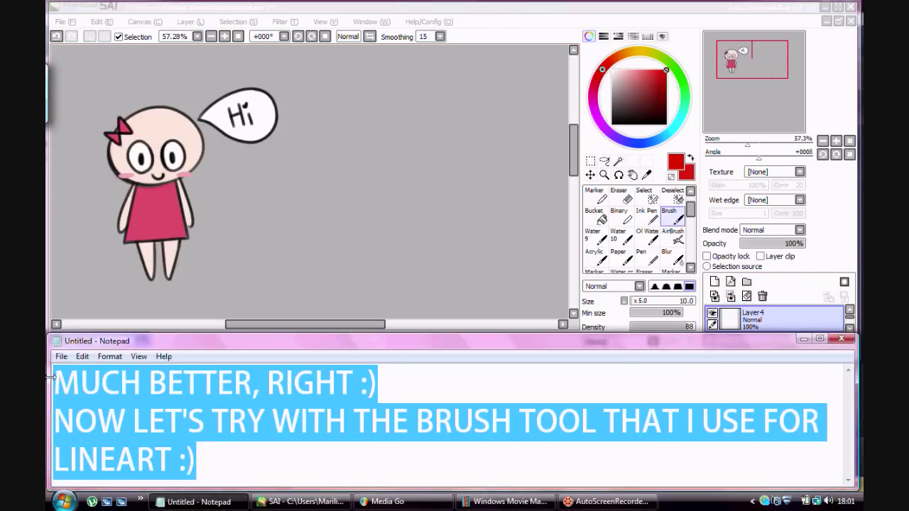
text(THE LINES END MUCH SMOO)
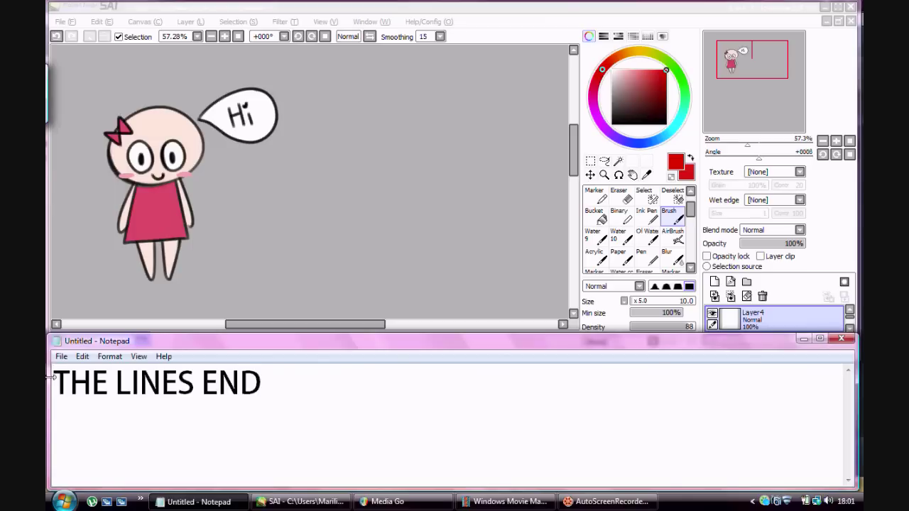
text(THER, RIGHT)
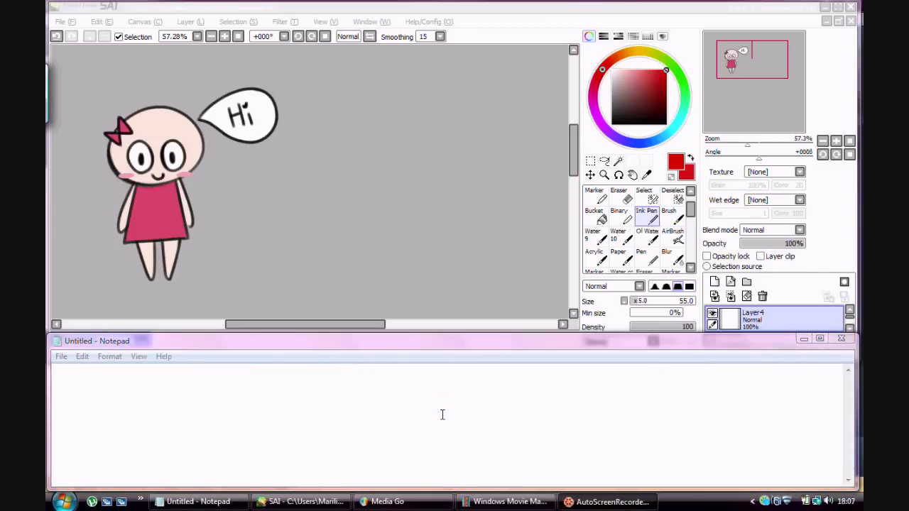
Write in the empty note "PRESSURE IS ALSO VERY IMPORTANT!" and, on a new line, "THE HARDER YOU PRESS THE THICKER THE LINE WILL BE"
click(442, 415)
text(PRESSURE IS)
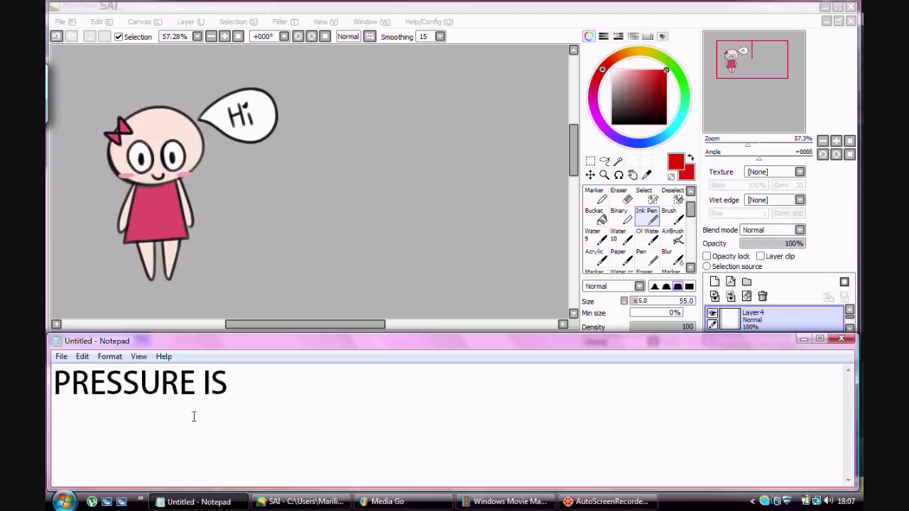
text( ALSO VERY I)
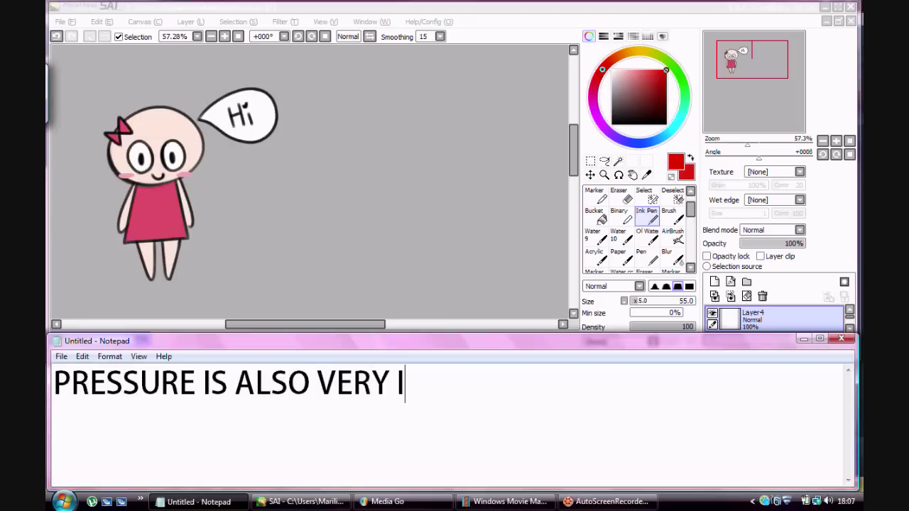
text(MPORTANT!)
key(Return)
text(T)
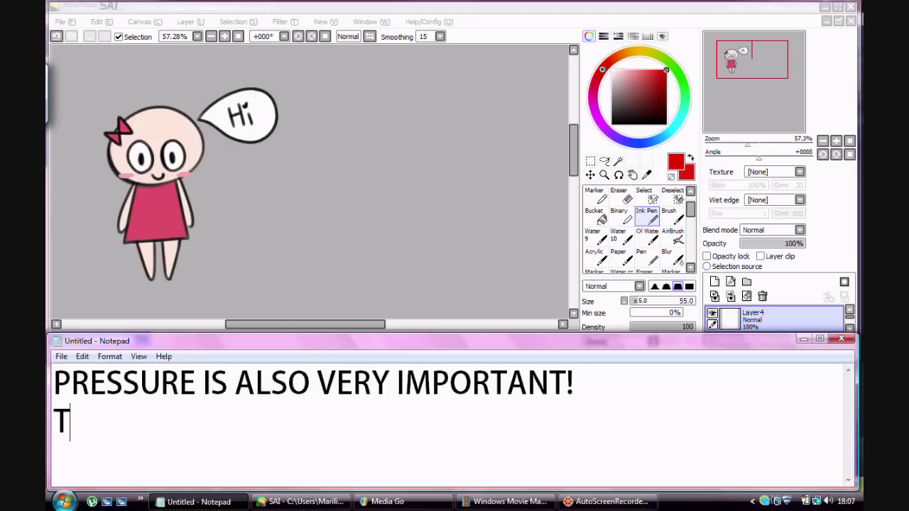
text(HE HARDER YOU PRESS THE THICKER )
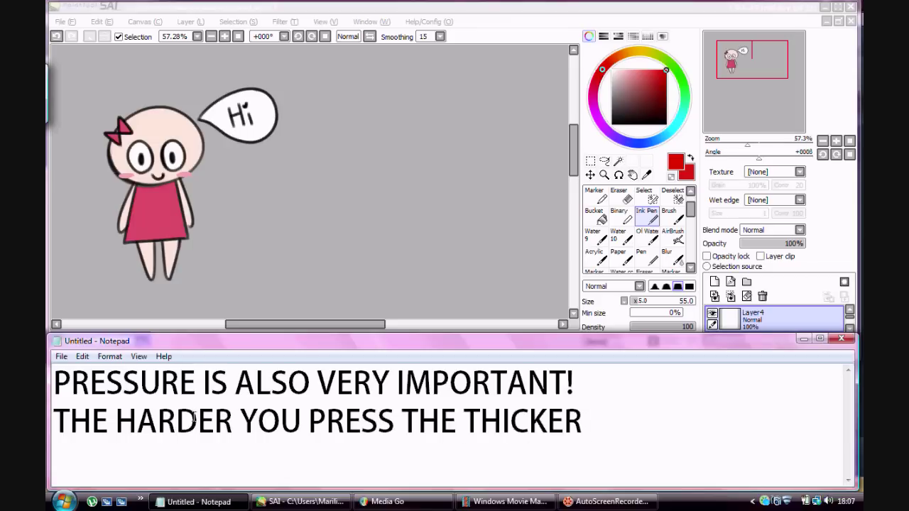
text(THE LINE WILL BE)
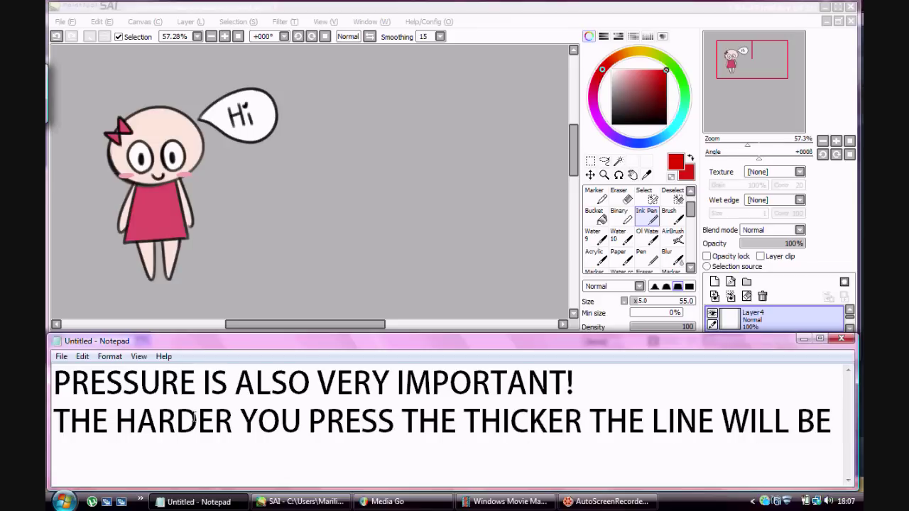
Switch to PaintTool SAI and draw three red Ink Pen lines beside the character, each thicker than the one above through harder pen pressure
click(574, 136)
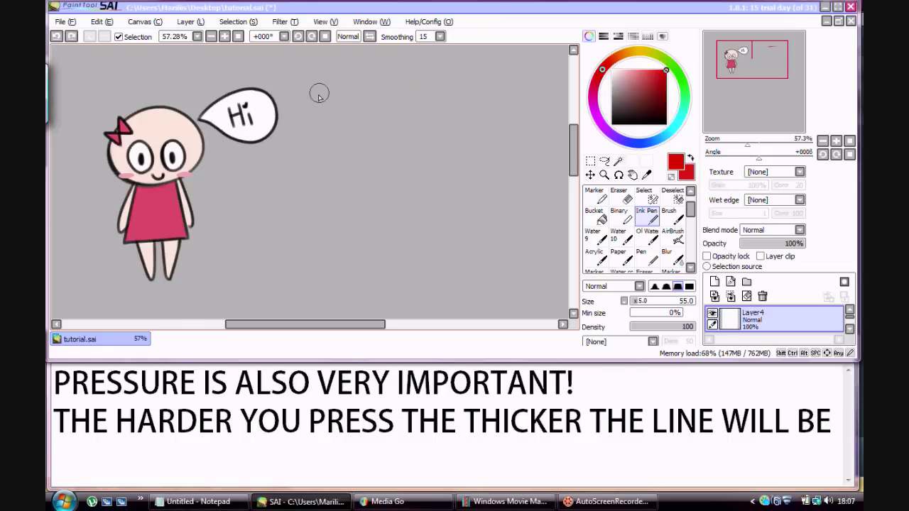
drag(512, 89, 307, 98)
drag(290, 131, 521, 116)
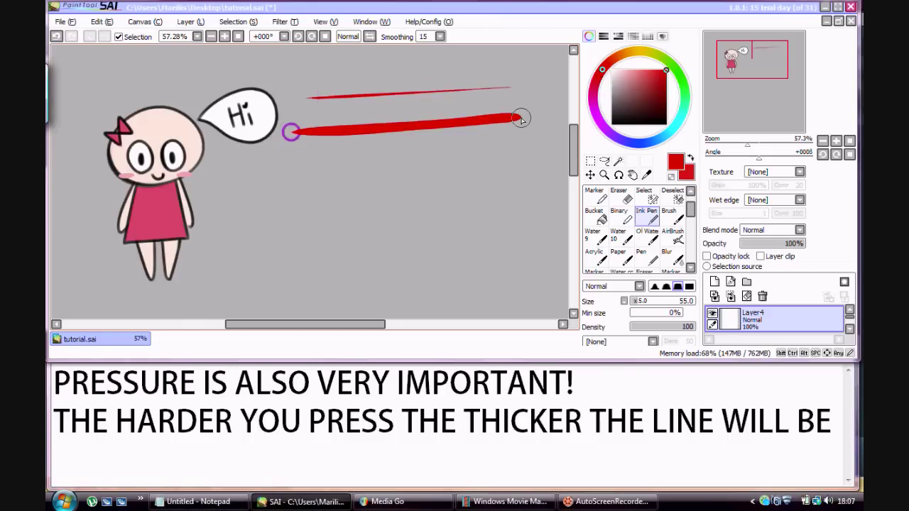
drag(282, 171, 542, 135)
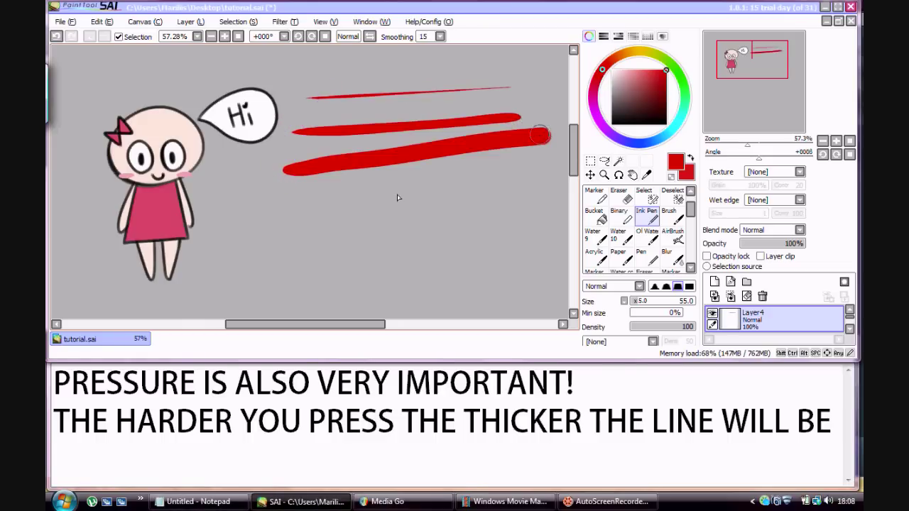
Add the Notepad line "SEE THAT? DON'T PUSH TOO HARD FOR THOSE SMOOTH LINES, OKAY :)" below the pressure text
click(149, 468)
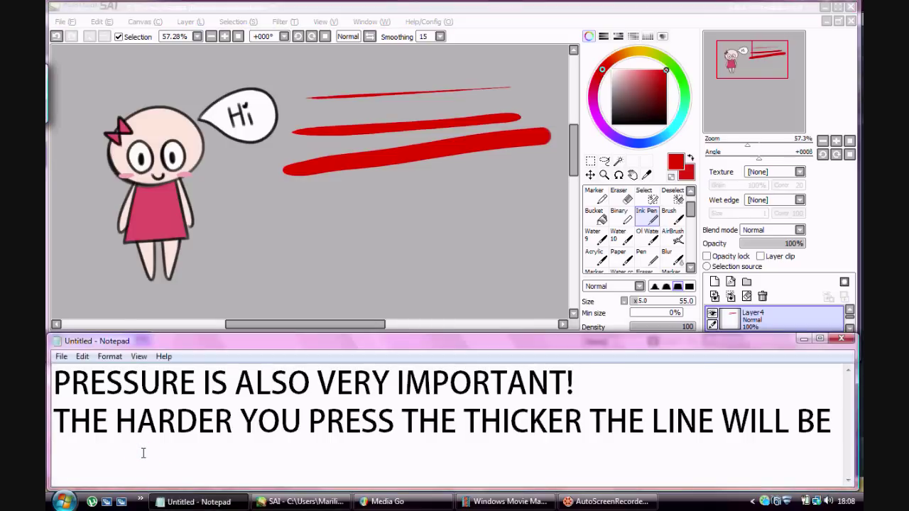
text(SEE THAT? DON'T PUSH TOO HARD)
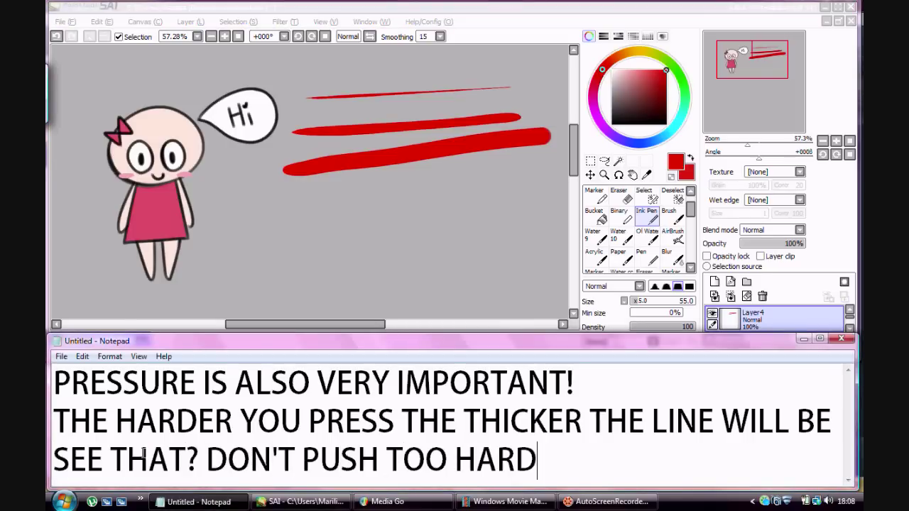
text( FOR THOSE SMOOT)
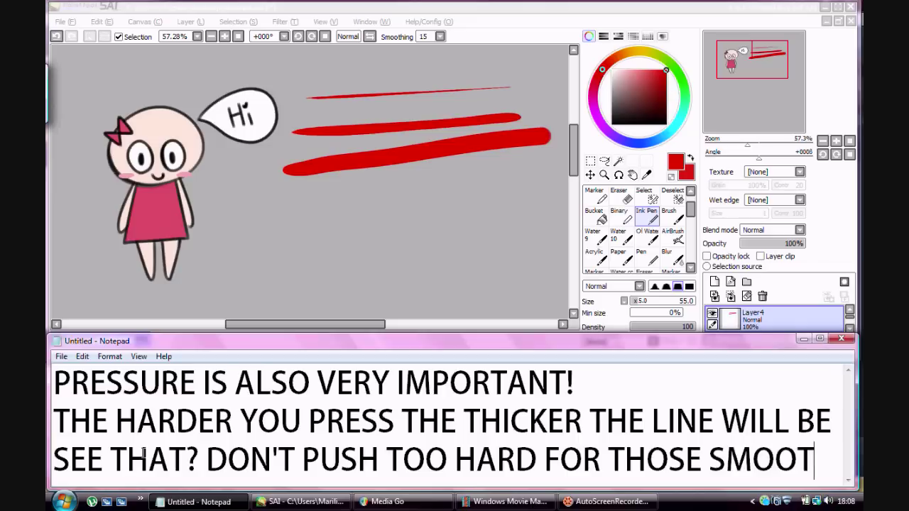
text(H LINES, OKAY :))
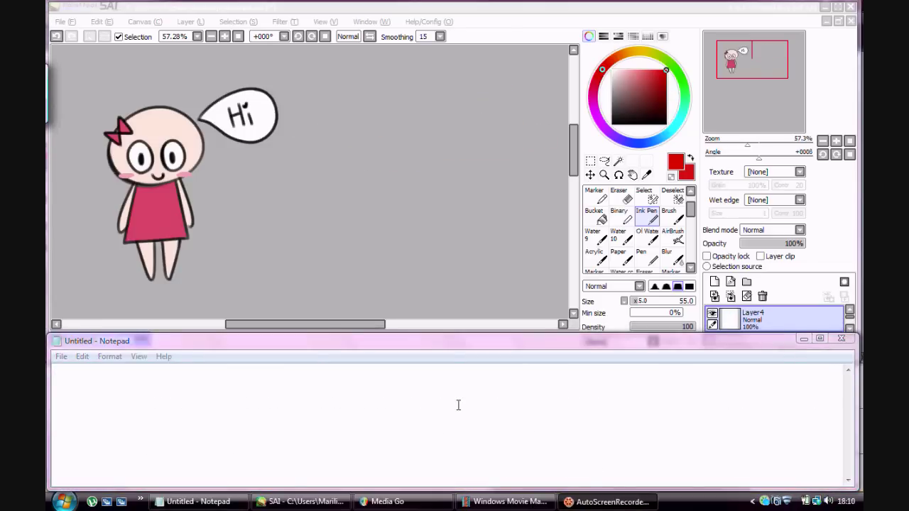
Write in the empty note "NOW, THE LAST THING TO CLEAN LINEART" and, on a new line, "THE SPEED OF YOU DRAWING"
click(343, 397)
text(NOW, THE LAST )
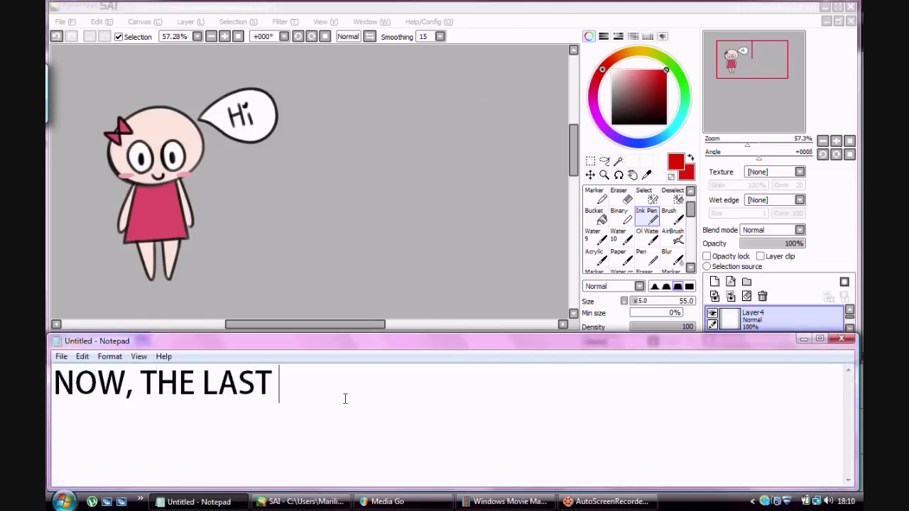
text(THING TO CLEAN LINEART)
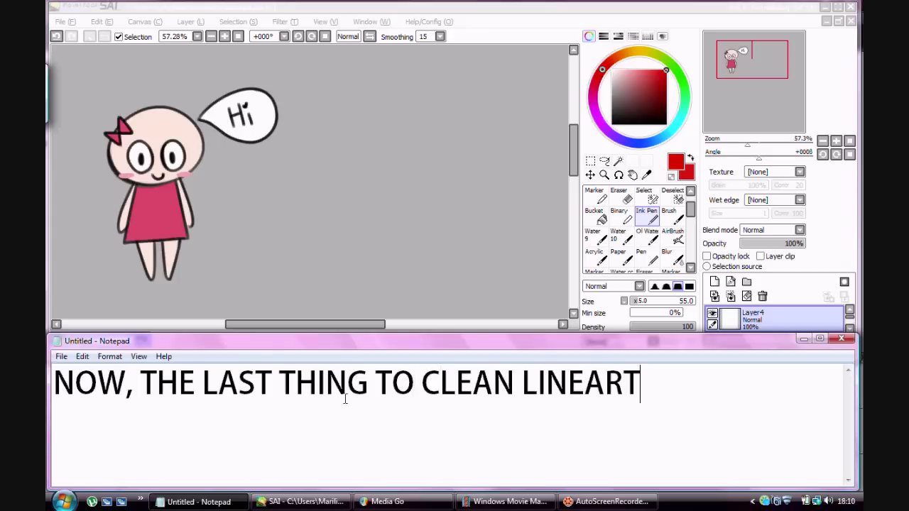
key(Return)
text(THE SPEED)
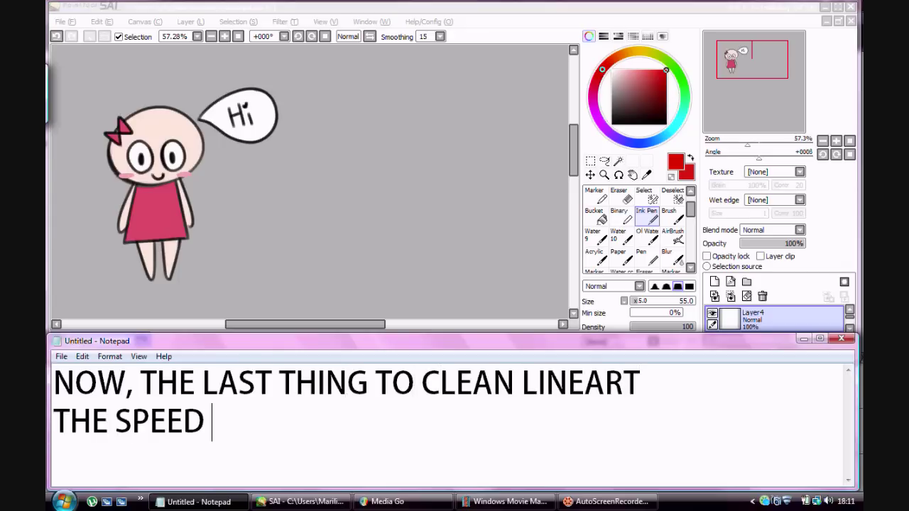
text( OF YOU DRAWING)
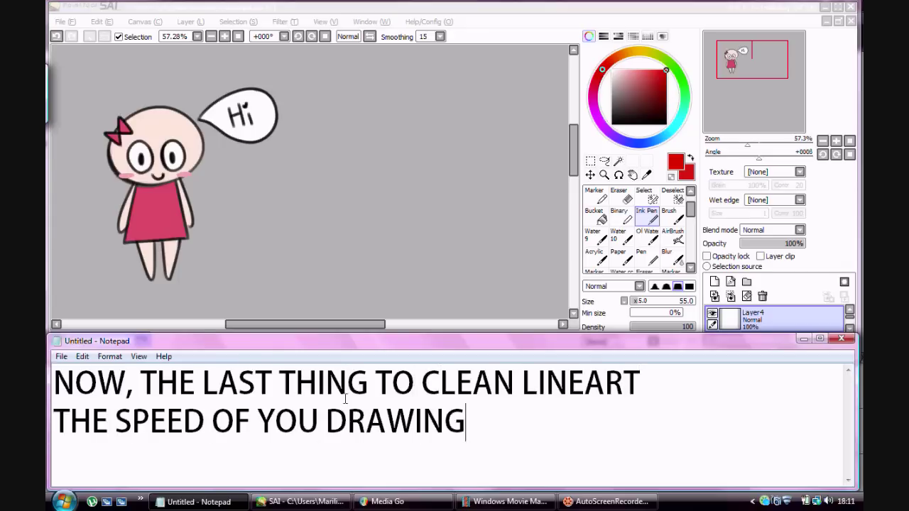
Add the Notepad line "I MAKE MY LINES PRETTY FAST, YOU GOTTA HAVE PATIENCE FOR THAT, BUT IT HELPS!" and return to PaintTool SAI
key(Return)
text(I MAKE MY )
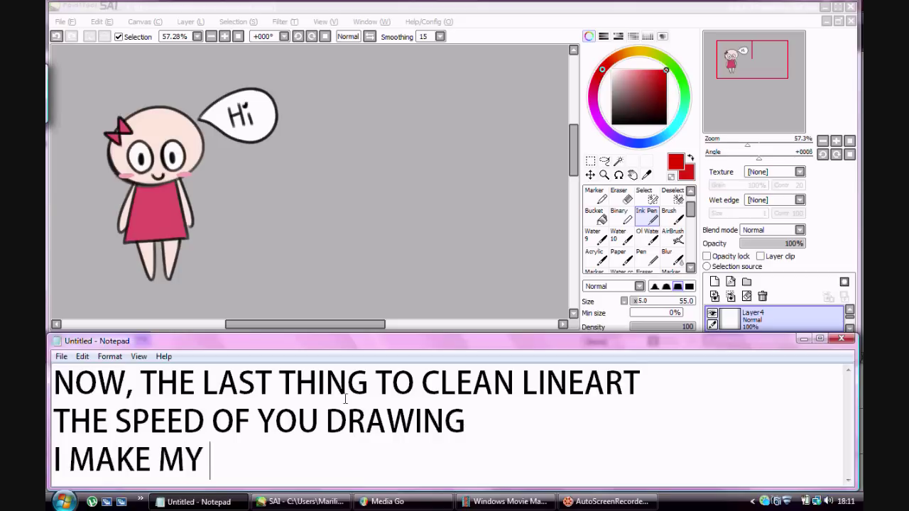
text(LINES PRETTY FAS)
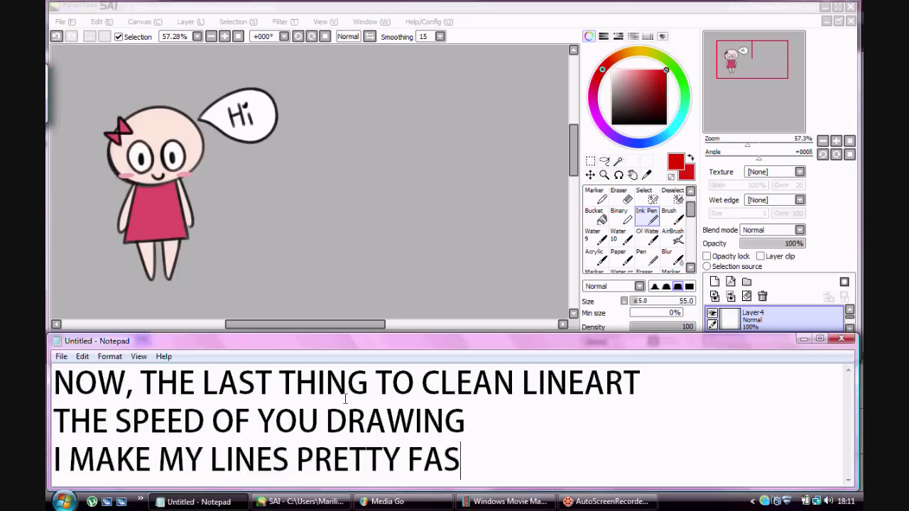
text(TTA HAVE PATIENCE )
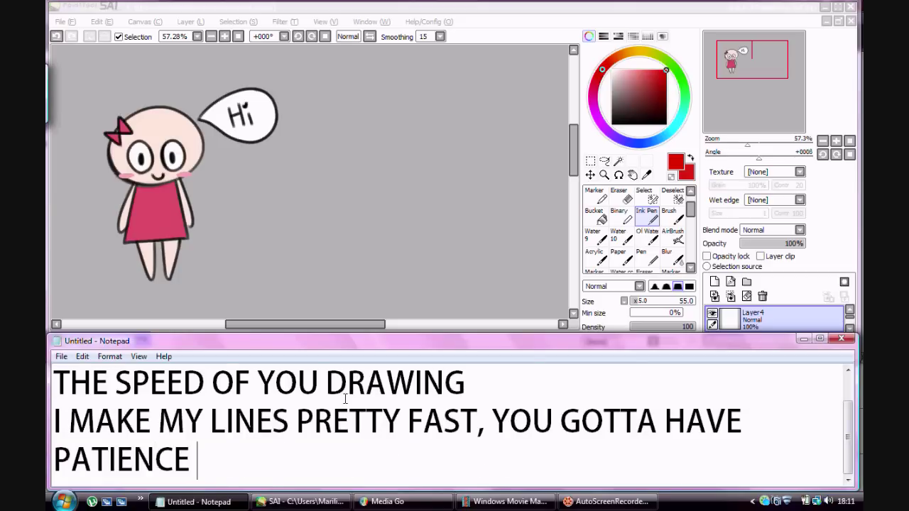
text(FOR THAT, BUT IT )
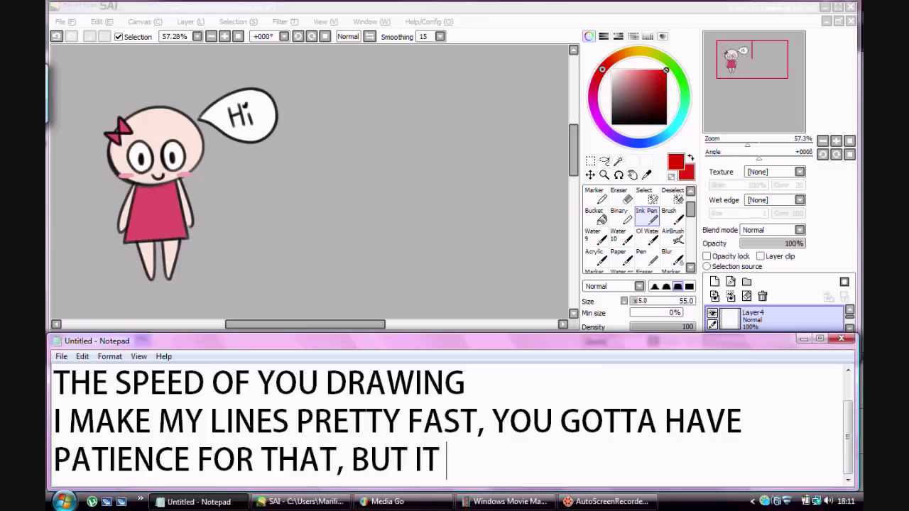
text(HELPS!)
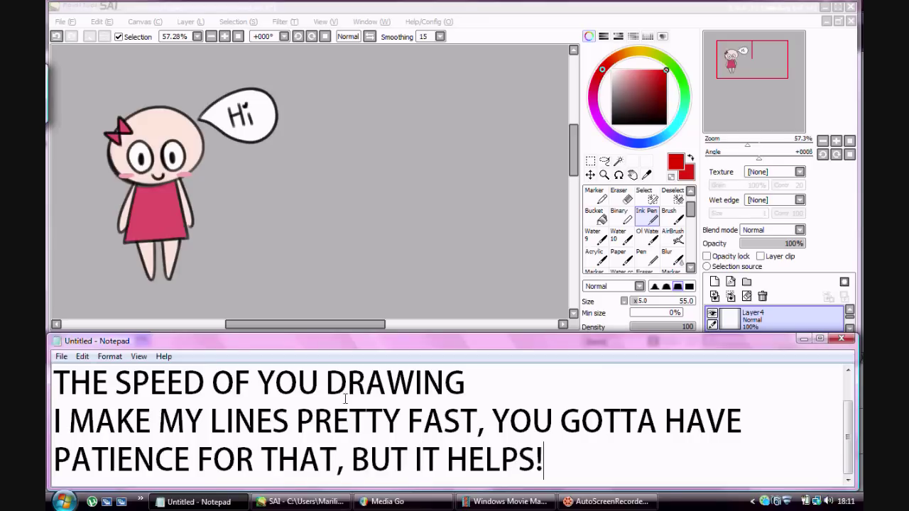
click(572, 164)
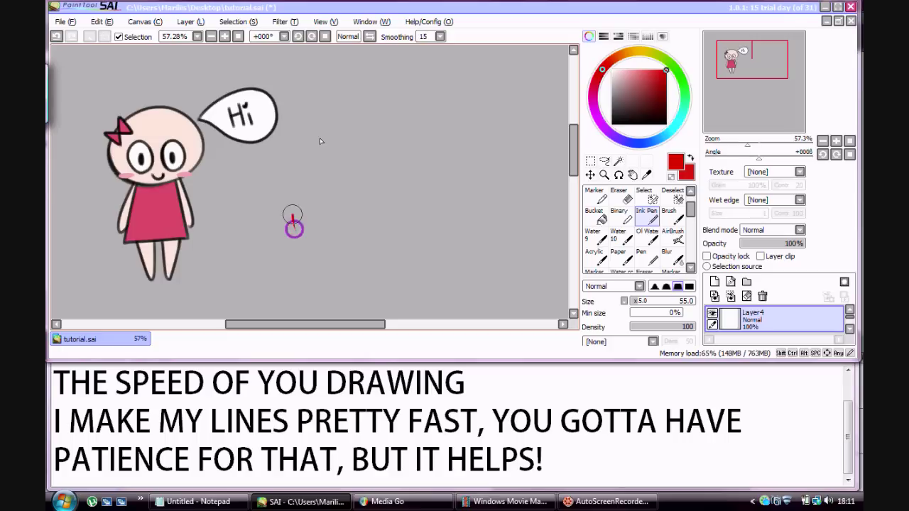
Draw four quick, tapering red Ink Pen curves beside the character that converge at their upper ends, redoing the fourth one
drag(292, 228, 463, 74)
mouse_move(320, 235)
mouse_down()
mouse_move(406, 94)
mouse_move(466, 73)
mouse_up()
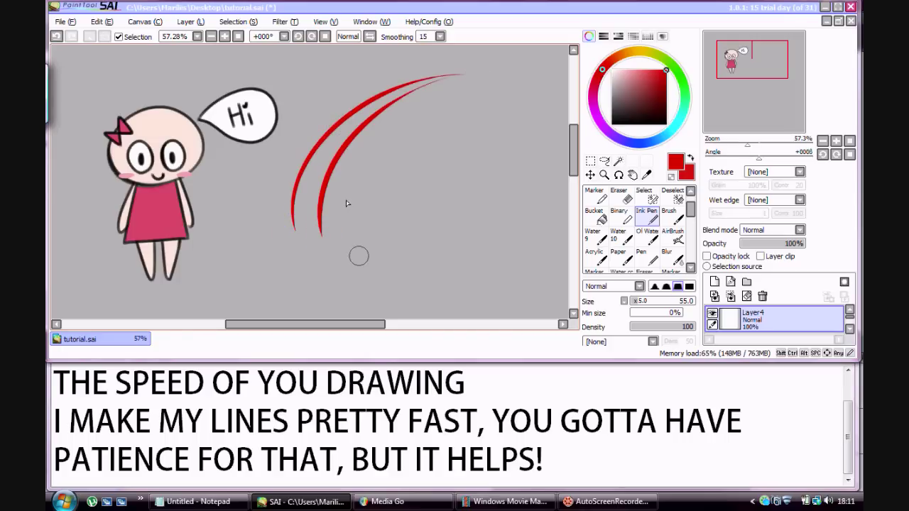
drag(355, 251, 442, 73)
drag(381, 244, 437, 75)
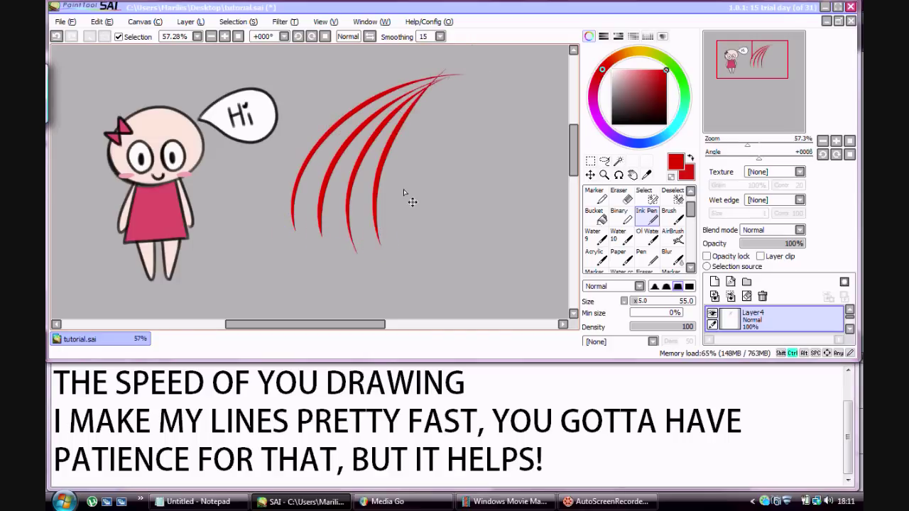
key(ctrl+z)
drag(376, 227, 462, 74)
key(ctrl+z)
drag(385, 246, 457, 73)
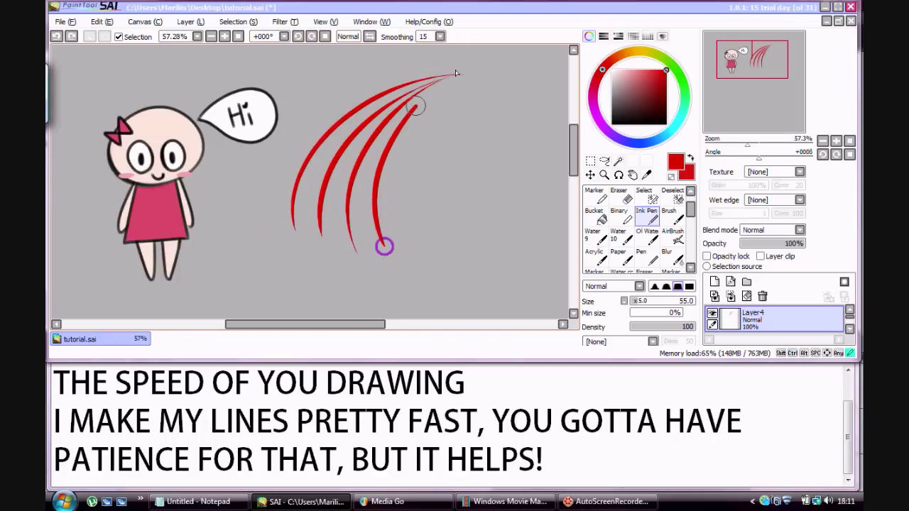
Replace the Notepad text with "IF I TRIED TO DO THAT SLOW, IT WOULD LOOK PRETTY BAD xD"
drag(553, 480, 48, 313)
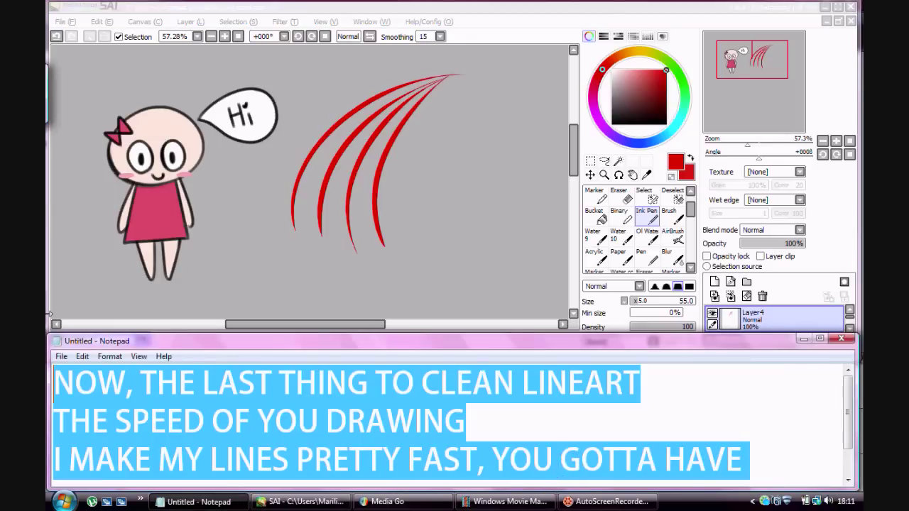
text(IF I TRIED)
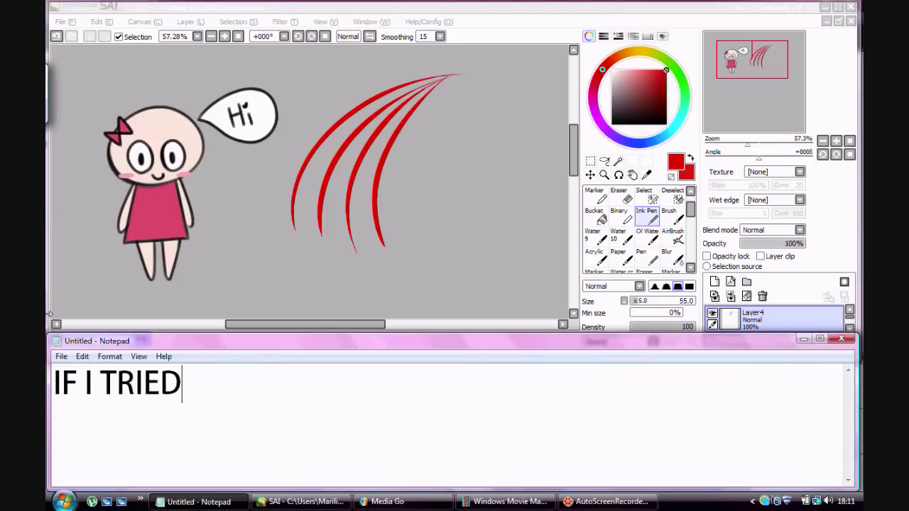
text( TO DO THAT SLO)
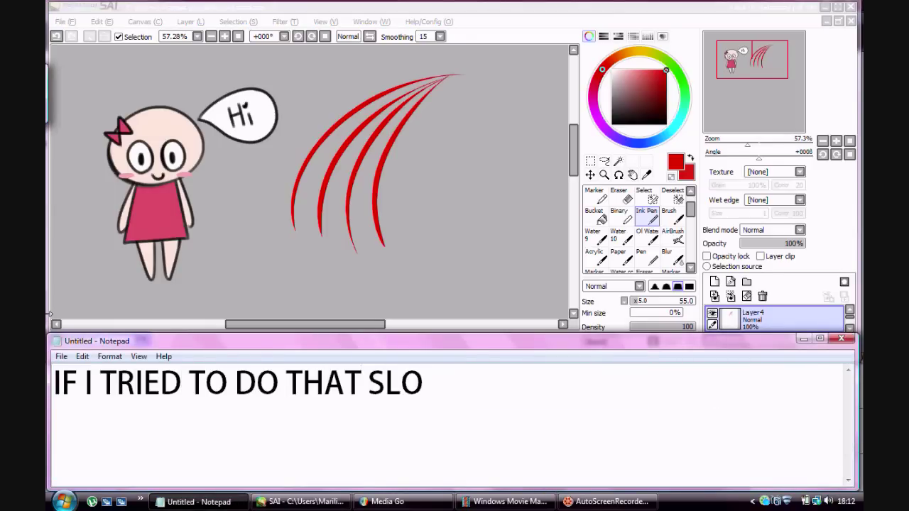
text(W, IT WOULD LOOK)
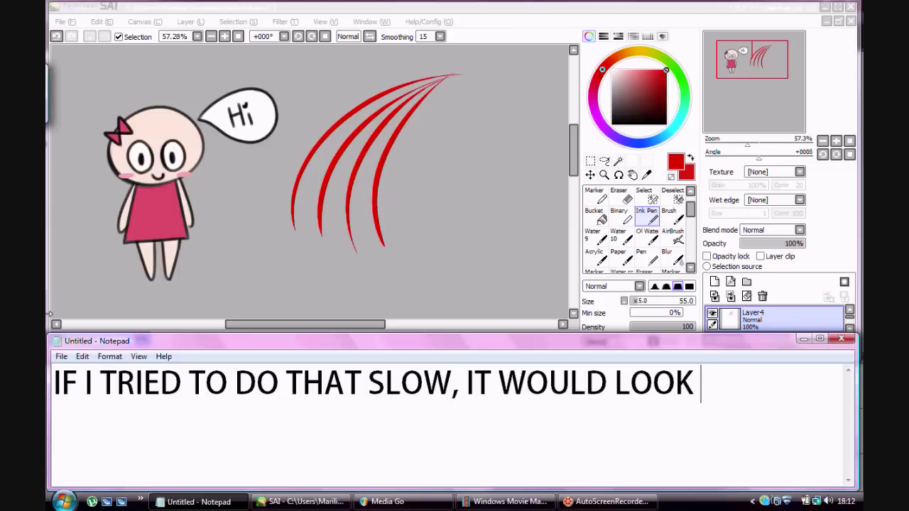
text( PRETTY)
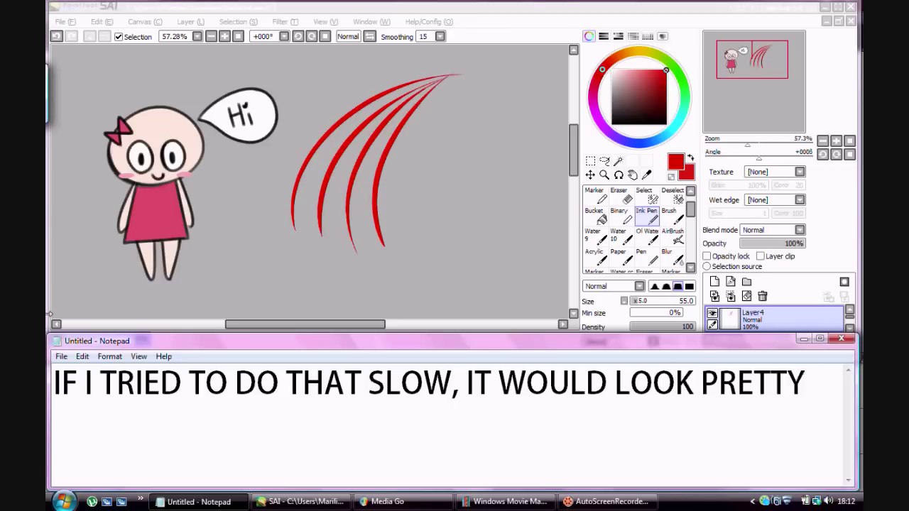
text( BAD xD)
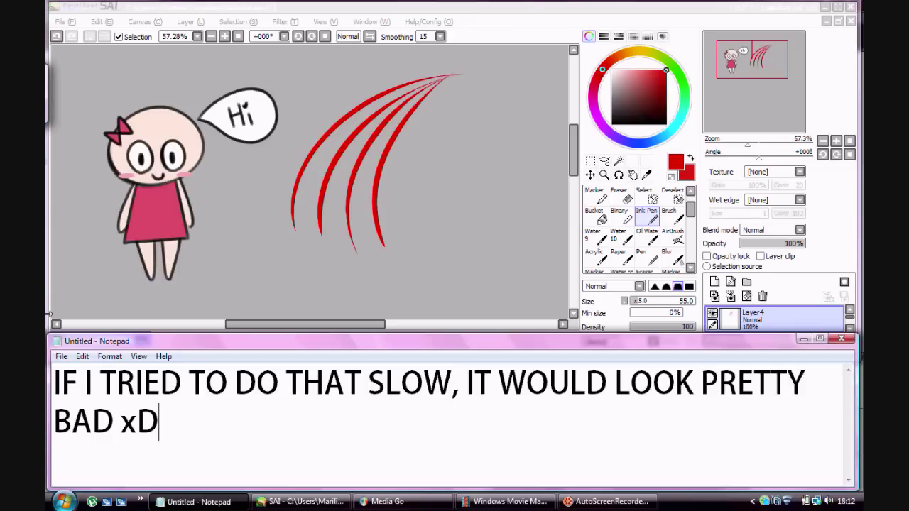
Switch to PaintTool SAI and slowly draw four red Ink Pen curves beside the fast ones, meeting near their upper ends
click(759, 80)
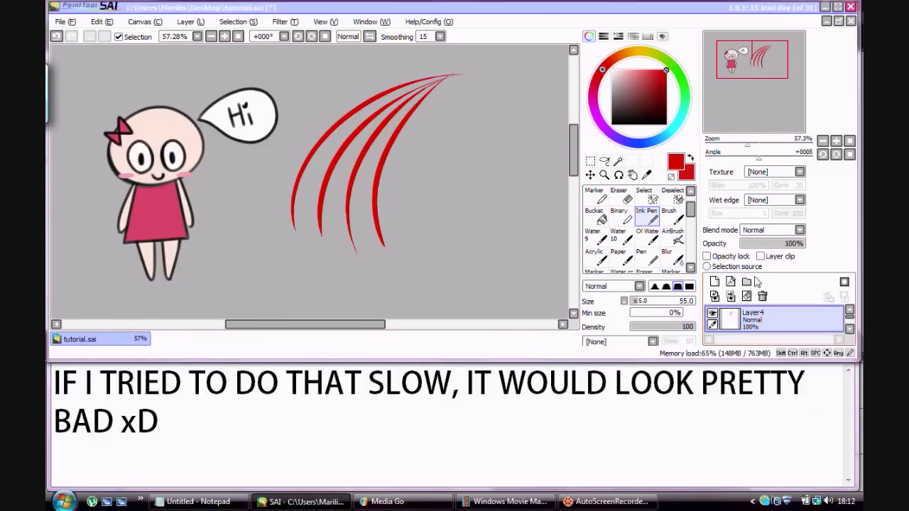
mouse_move(451, 264)
mouse_down()
mouse_move(433, 194)
mouse_move(455, 138)
mouse_move(485, 108)
mouse_up()
mouse_move(473, 264)
mouse_down()
mouse_move(458, 172)
mouse_move(467, 140)
mouse_up()
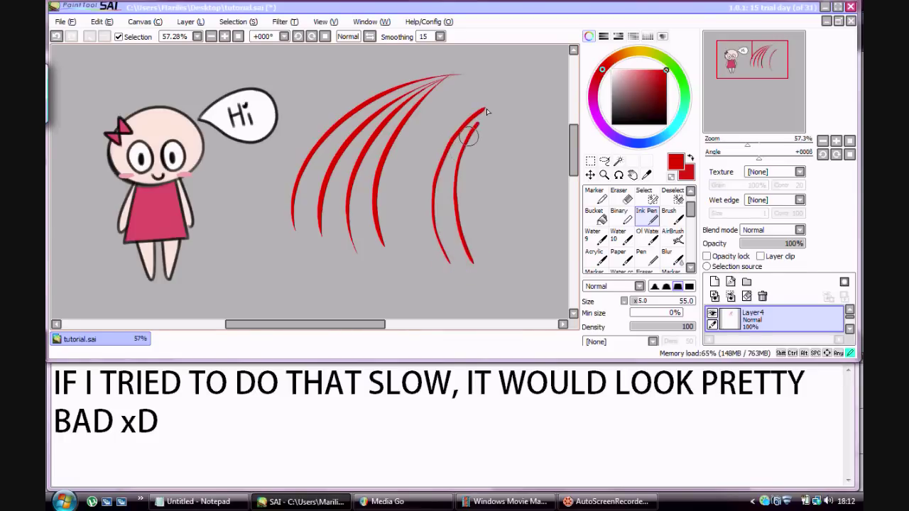
mouse_move(498, 253)
mouse_down()
mouse_move(470, 193)
mouse_move(486, 110)
mouse_up()
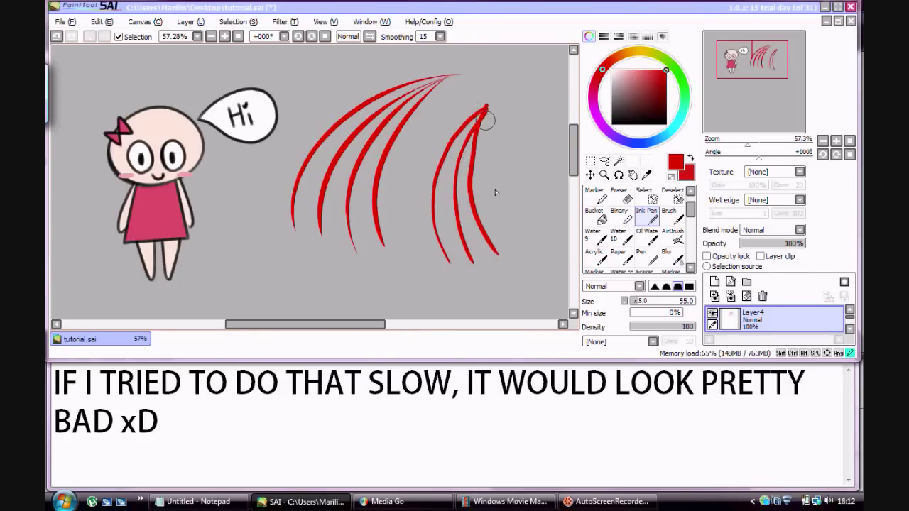
mouse_move(526, 246)
mouse_down()
mouse_move(488, 176)
mouse_move(486, 121)
mouse_up()
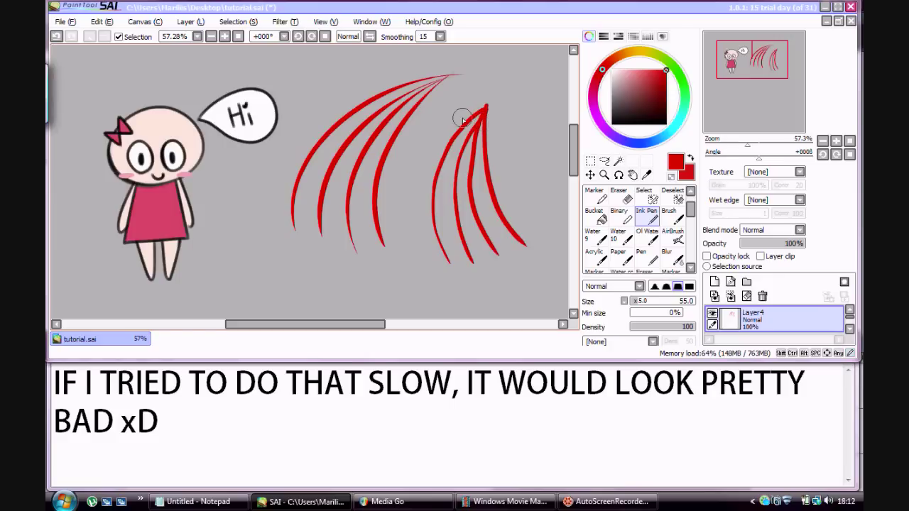
Replace the Notepad text with "THE DIFFERENCE IS HUGE, DON'T YOU THINK SO?"
click(242, 442)
key(ctrl+a)
text(THE DIFFERENCE I)
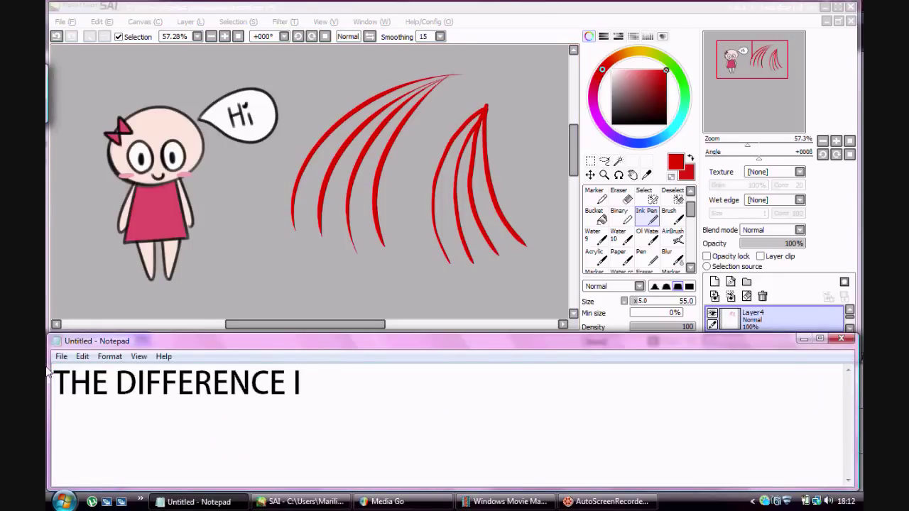
text(S HUGE, DON'T YOU THINK SO)
text(?)
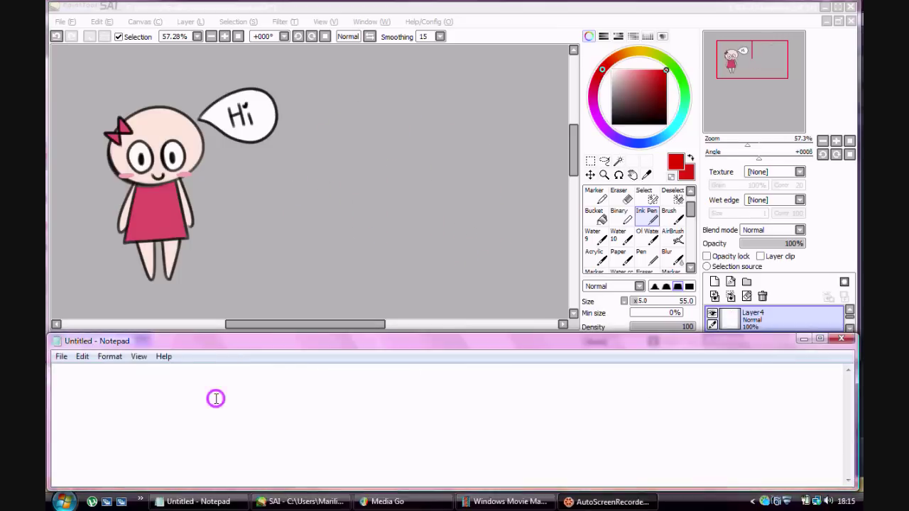
Write in the empty note "I THINK THAT PRETTY MUCH COVERS ALL THE BASICS" and, on a new line, "NOW TAKE YOUR SKETCH AND START DOING THE LINEART :)"
text(I THINK THAT PR)
text(ETTY M)
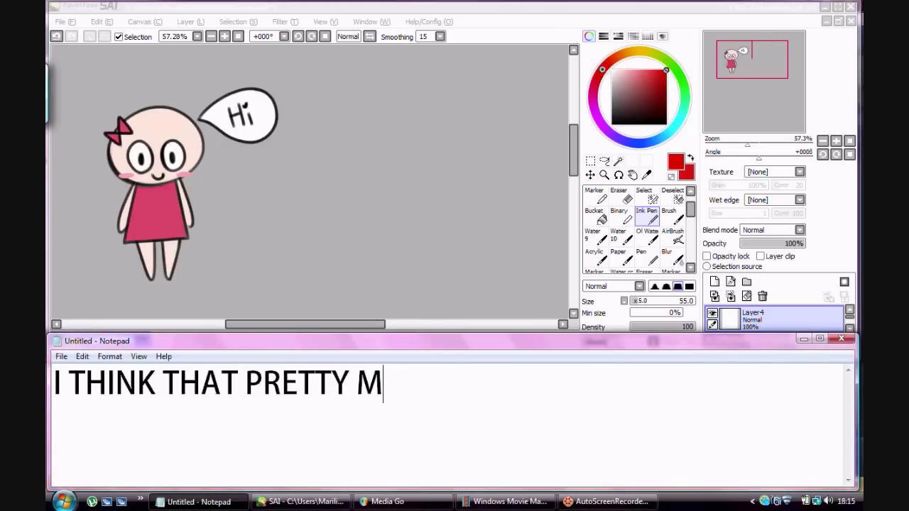
text(UCH COVERS ALL THE V)
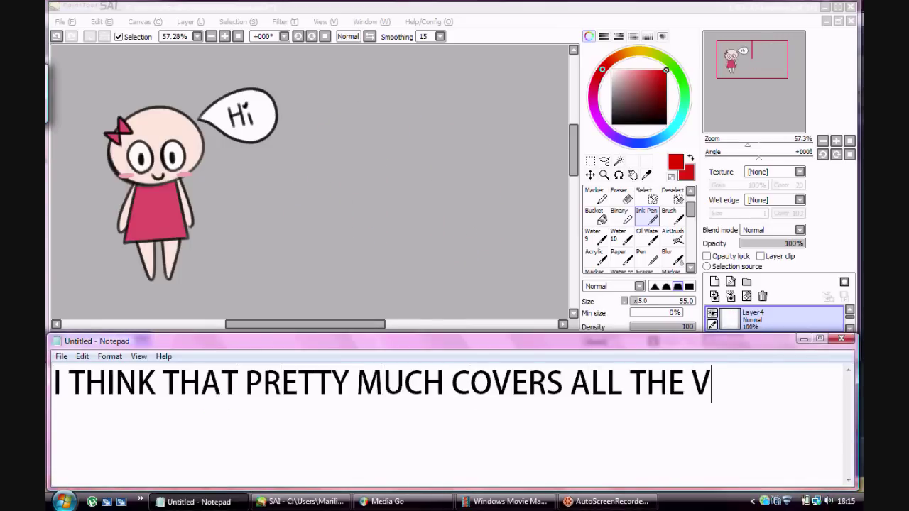
key(BackSpace)
text(BASICS NOW TAKE)
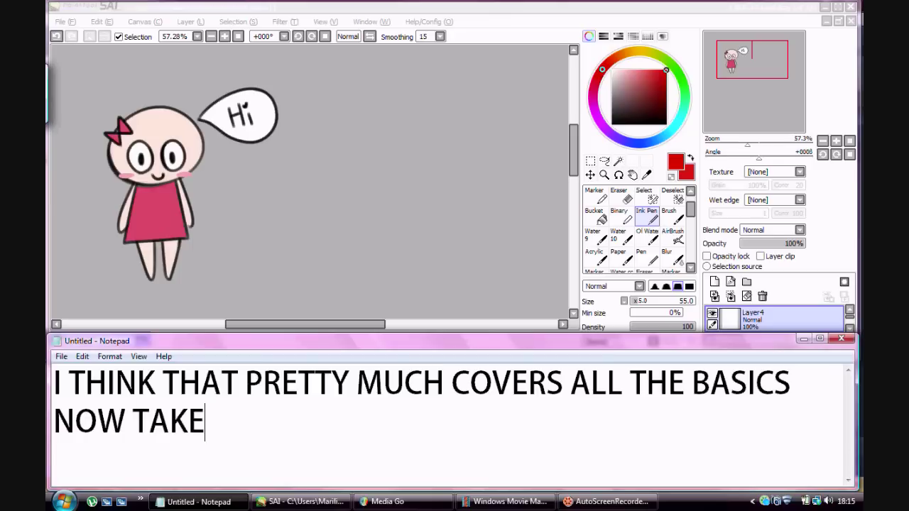
text( YOUR SKETCH)
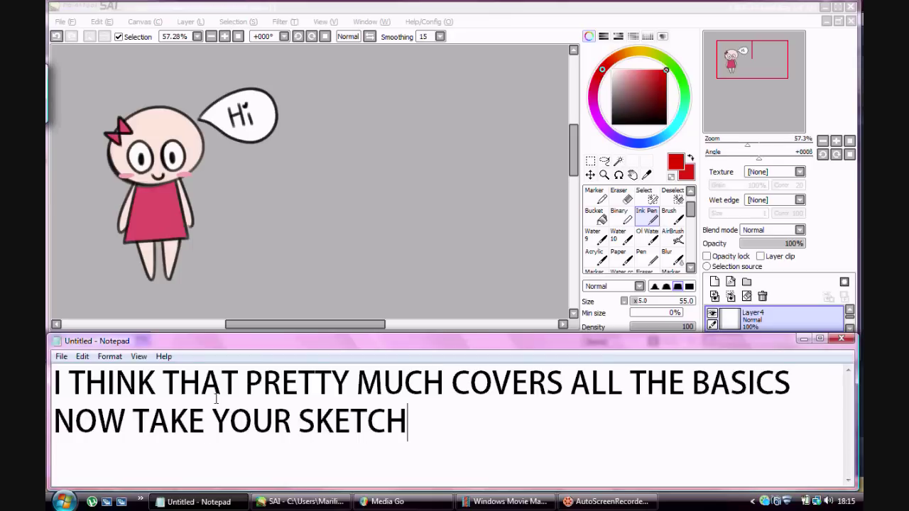
text( AND START DOING THE LINEART :))
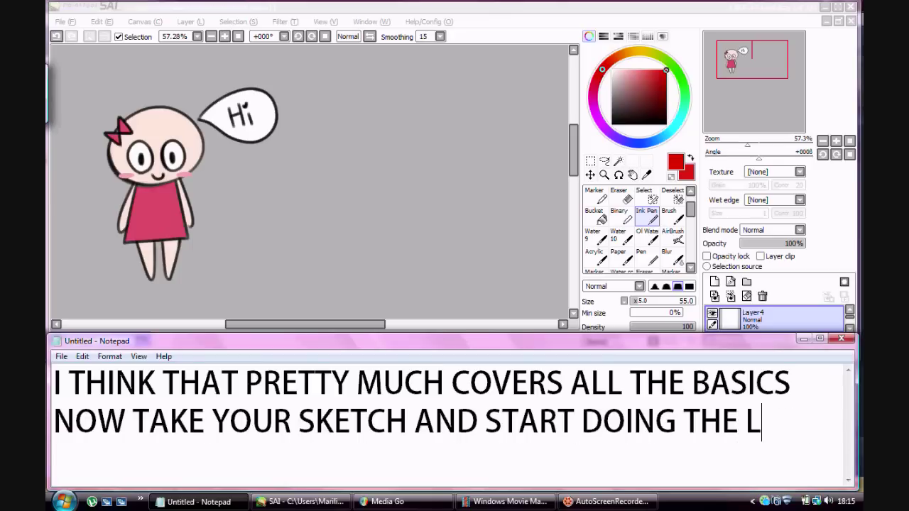
Switch to PaintTool SAI and open the existing sketch file for the line art
click(64, 19)
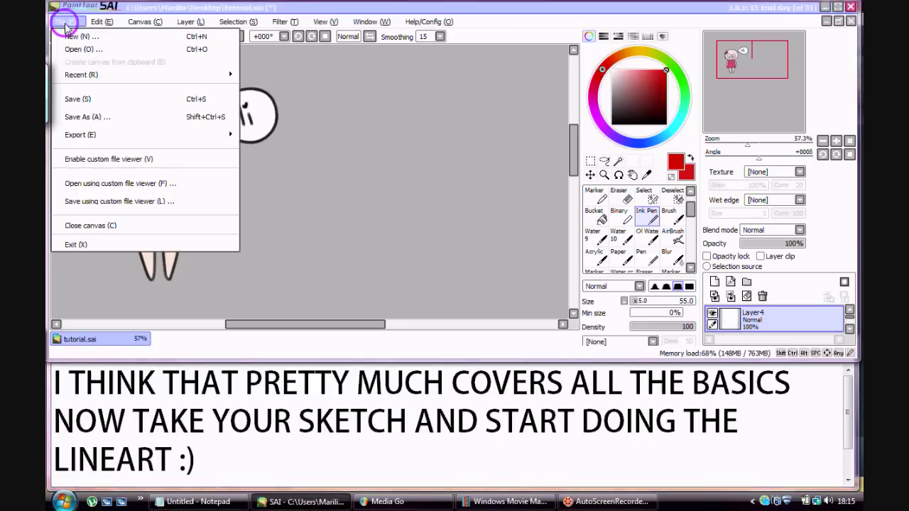
click(182, 50)
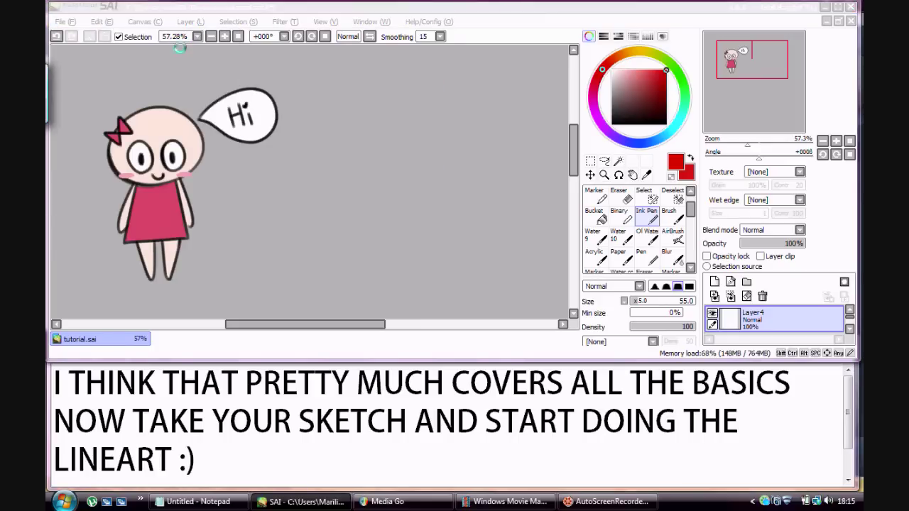
click(285, 188)
click(338, 317)
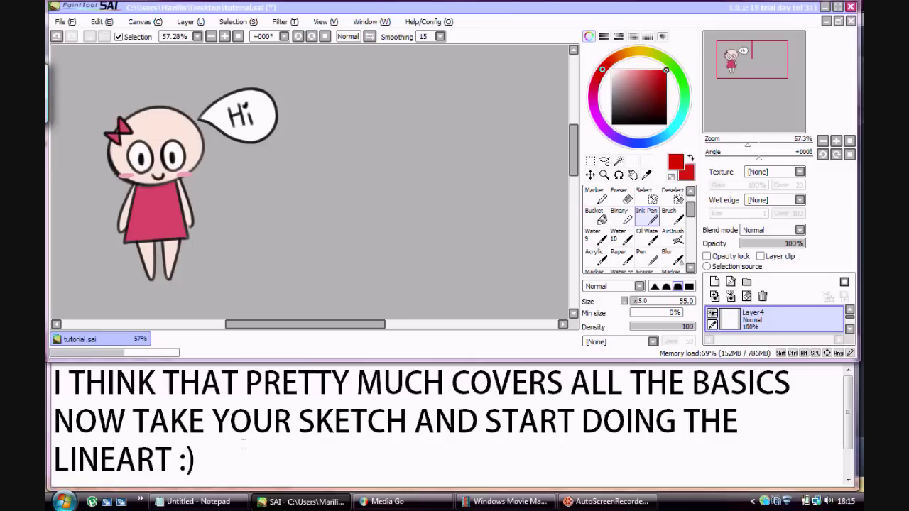